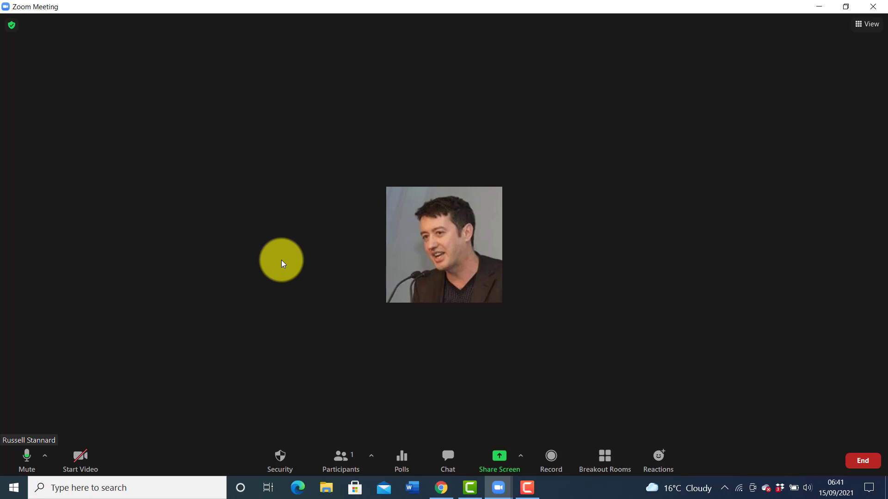
- Create three automatically assigned breakout rooms and open all of them to participants
{"action": "left_click", "coordinate": [498, 458]}
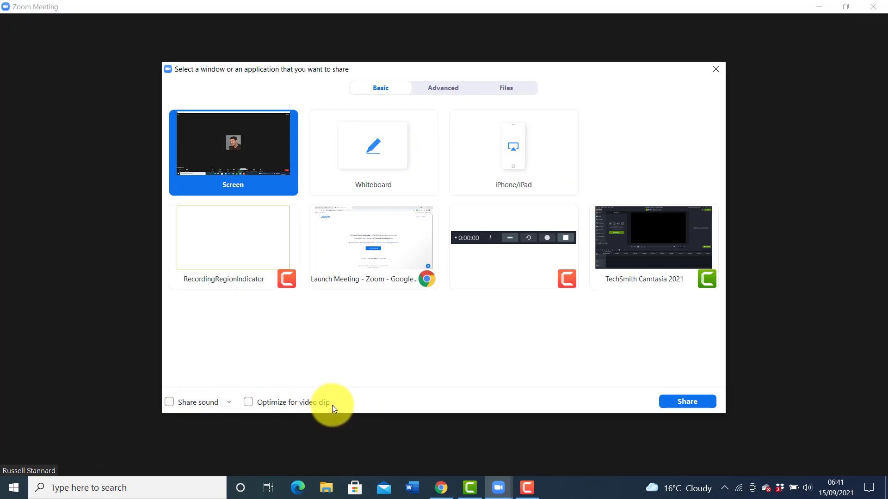
{"action": "left_click", "coordinate": [715, 66]}
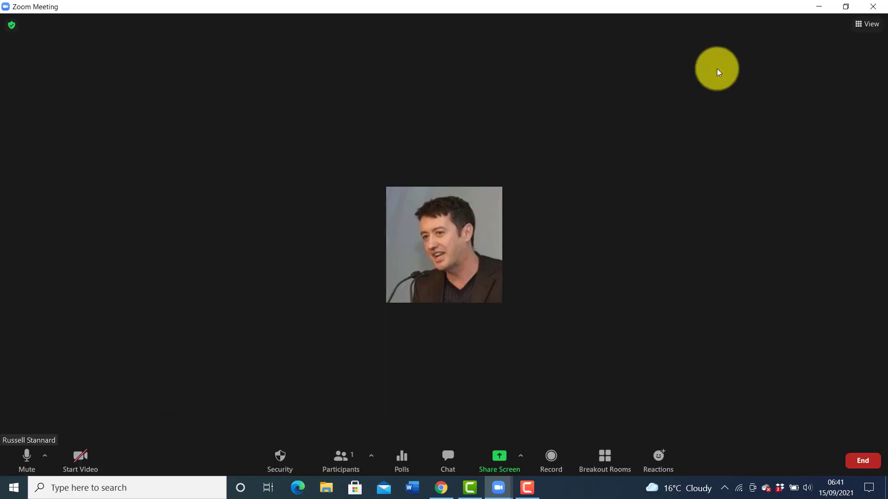
{"action": "left_click", "coordinate": [604, 457]}
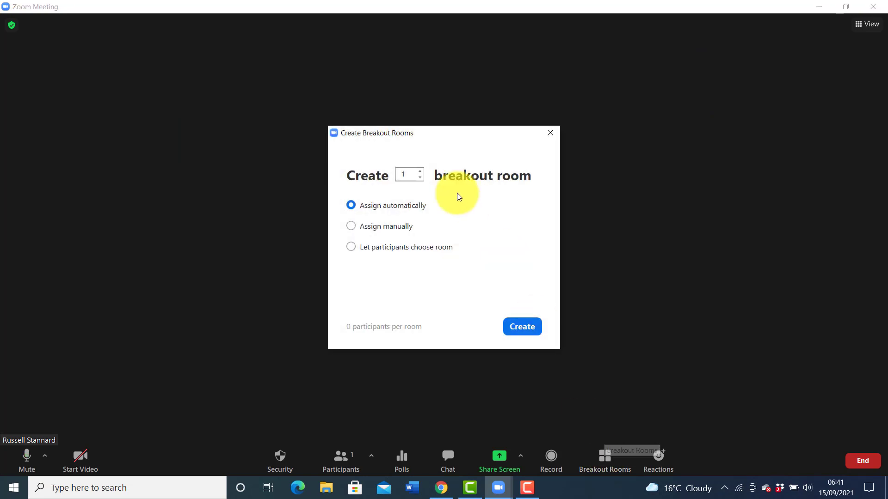
{"action": "left_click", "coordinate": [420, 171]}
{"action": "left_click", "coordinate": [420, 172]}
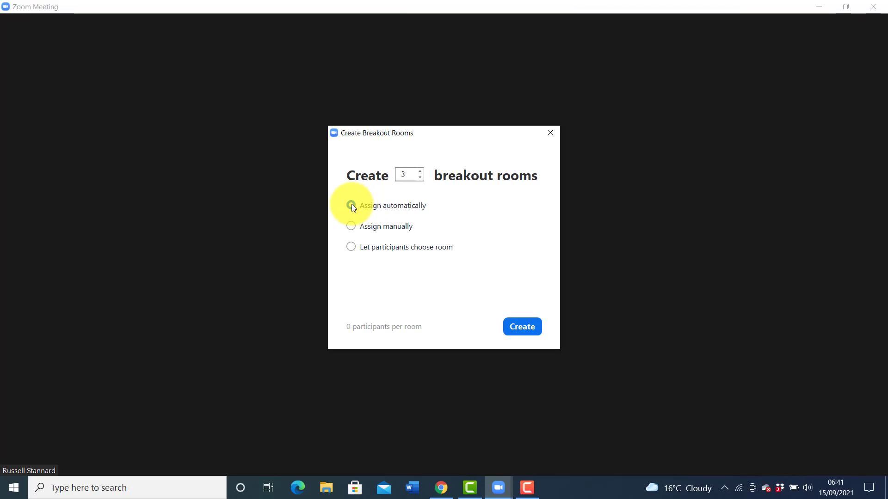
{"action": "left_click", "coordinate": [527, 326]}
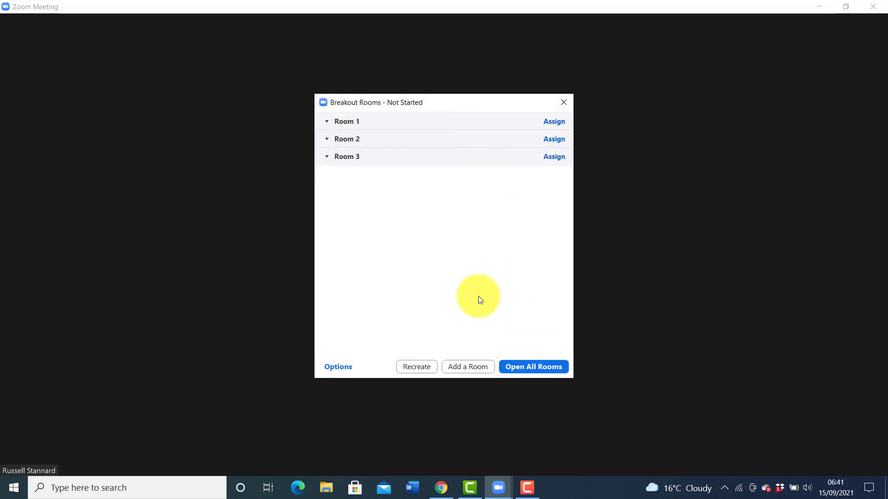
{"action": "left_click", "coordinate": [528, 367]}
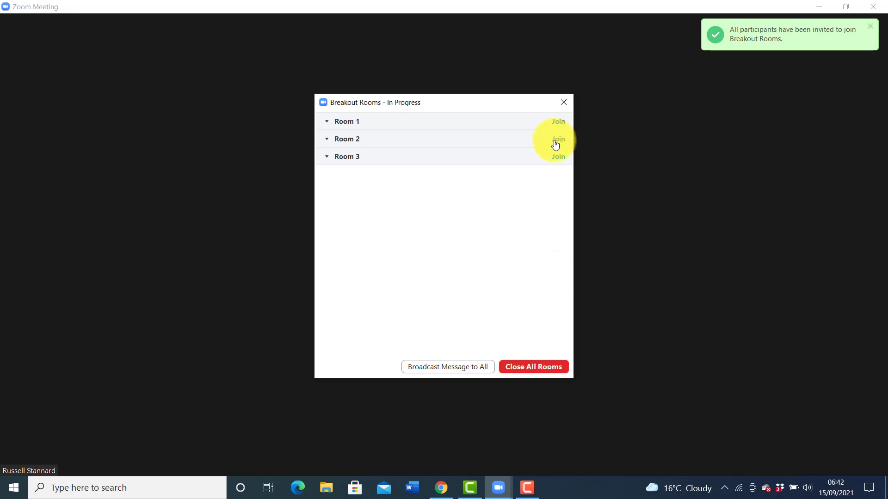
{"action": "left_click", "coordinate": [564, 102]}
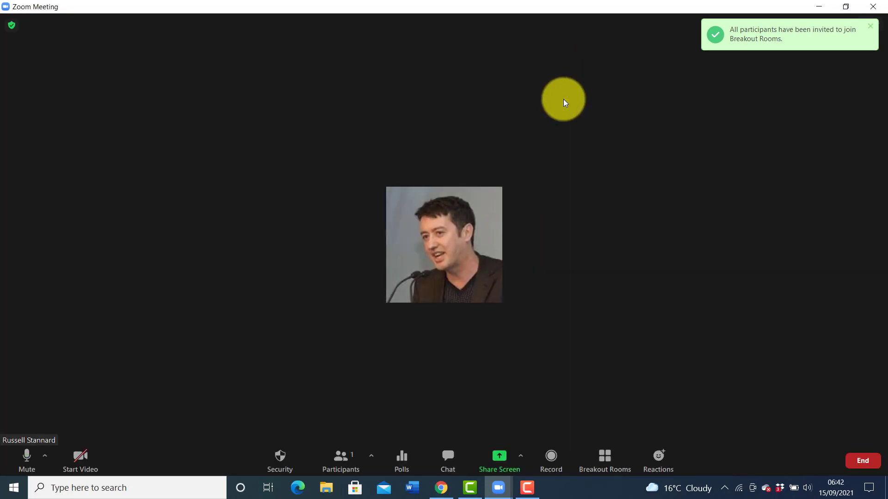
- Start a screen share with 'Share to breakout rooms' ticked
{"action": "left_click", "coordinate": [498, 458]}
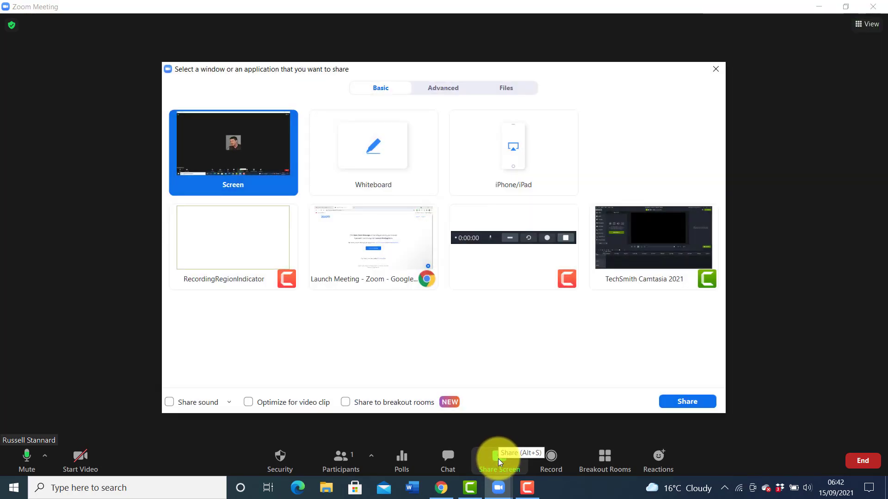
{"action": "left_click", "coordinate": [346, 403]}
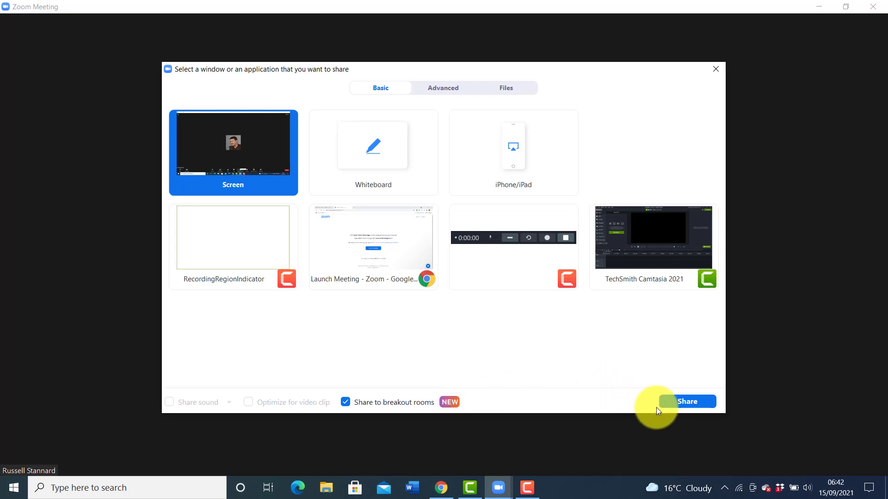
{"action": "left_click", "coordinate": [686, 401]}
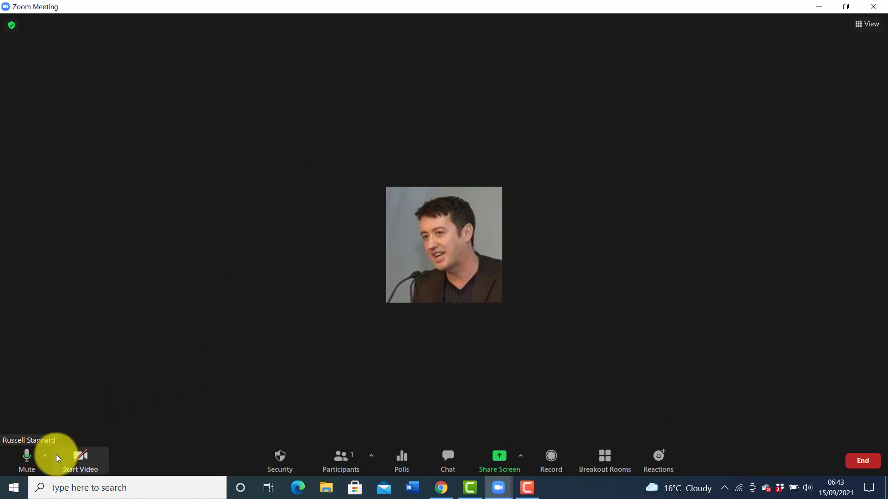
{"action": "left_click", "coordinate": [44, 456]}
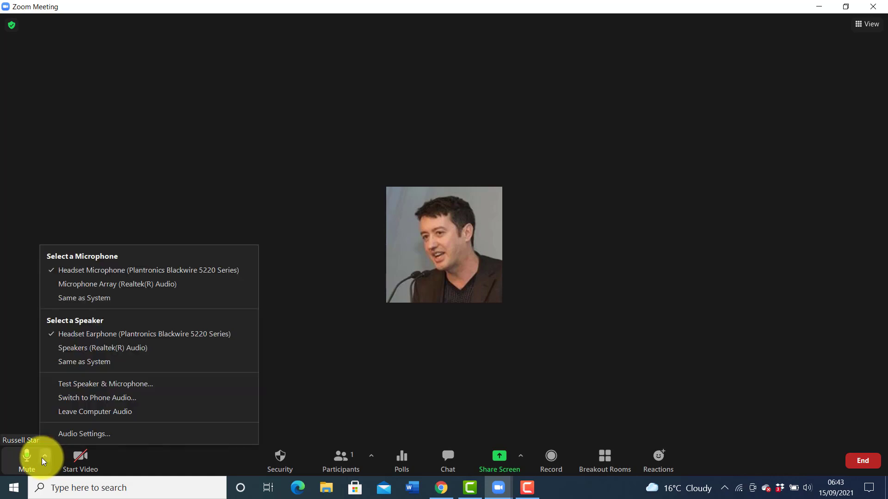
{"action": "left_click", "coordinate": [81, 434]}
{"action": "left_click", "coordinate": [265, 147]}
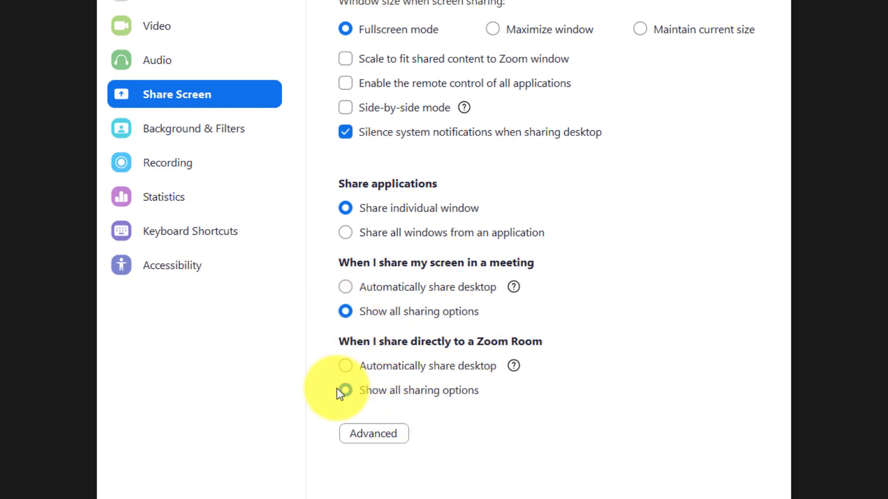
{"action": "left_click", "coordinate": [345, 287]}
{"action": "left_click", "coordinate": [344, 370]}
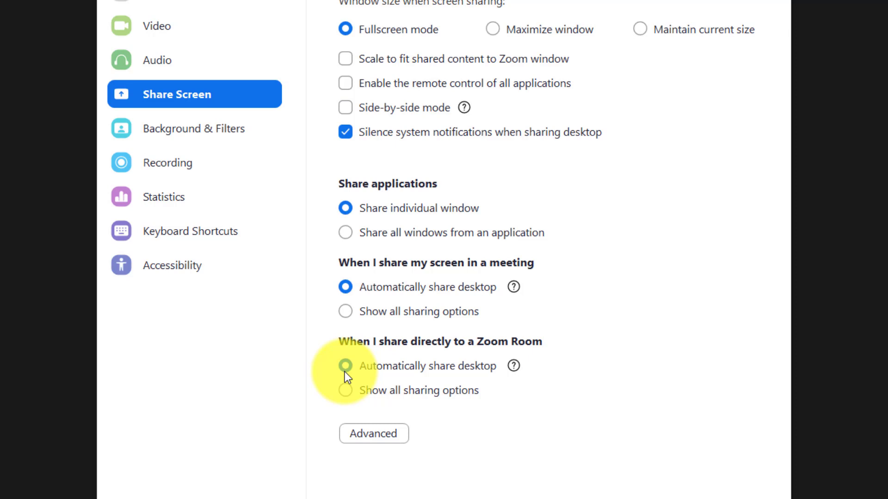
{"action": "left_click", "coordinate": [347, 313]}
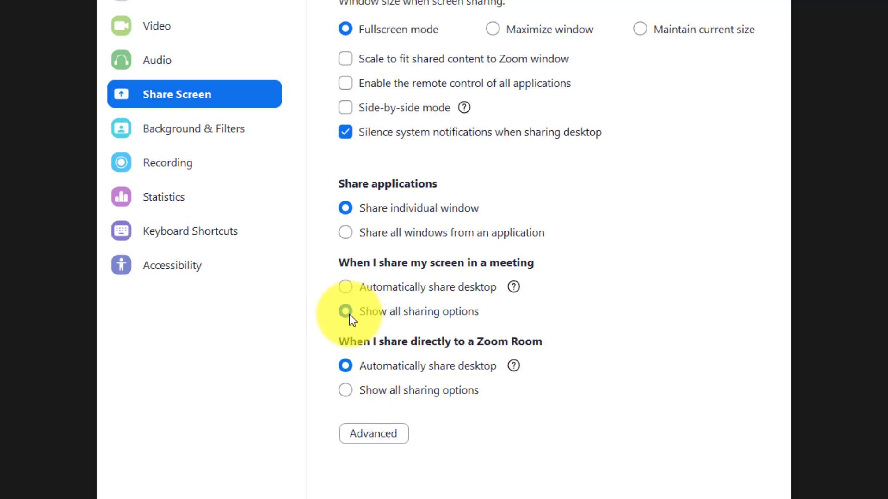
{"action": "left_click", "coordinate": [346, 390]}
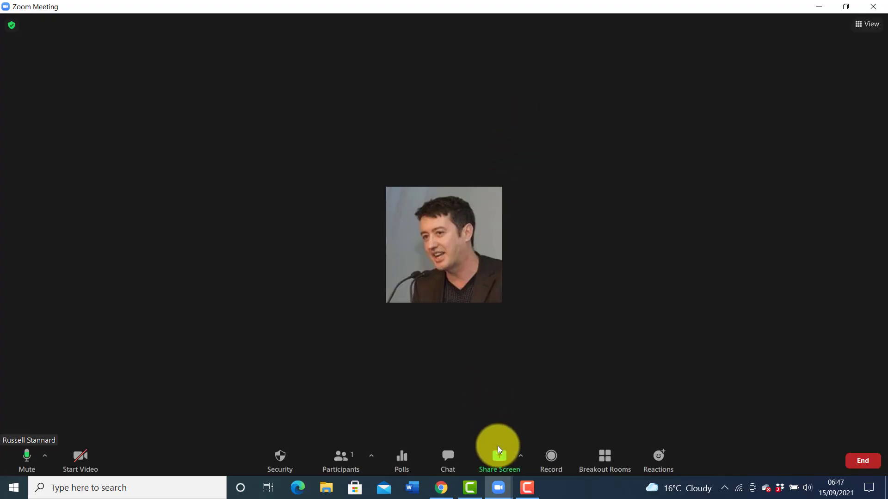
{"action": "left_click", "coordinate": [500, 457]}
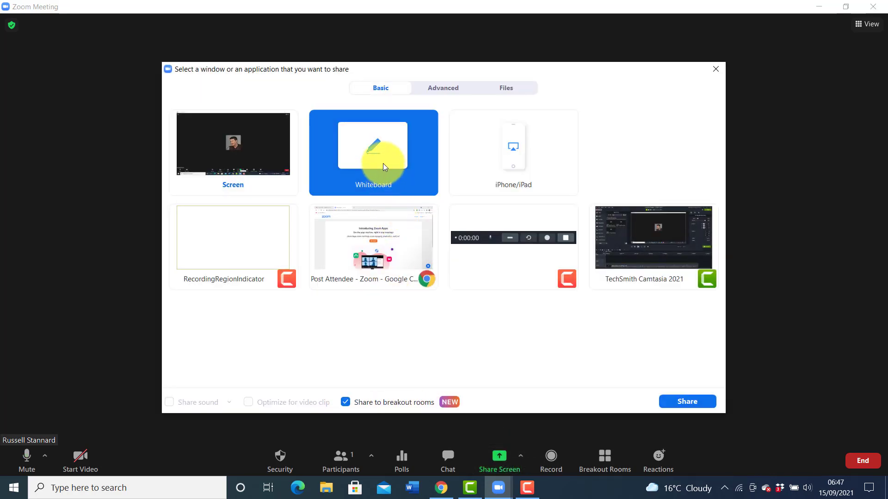
{"action": "left_click", "coordinate": [684, 400]}
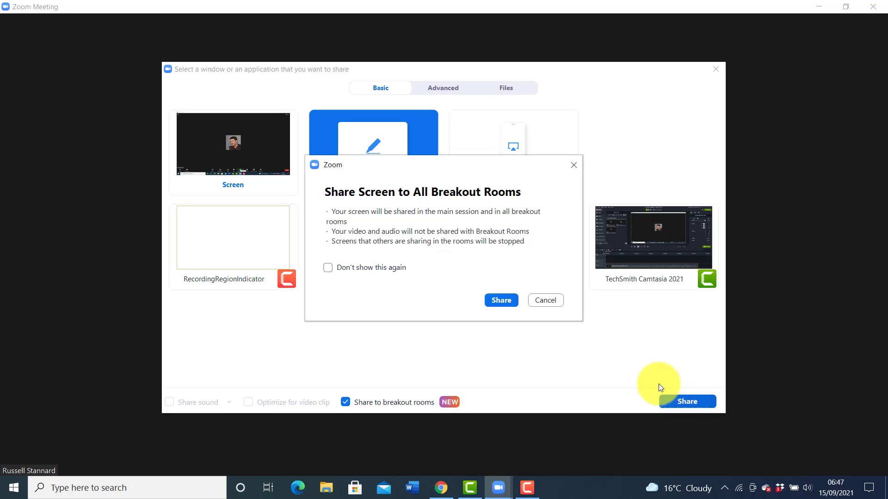
{"action": "left_click", "coordinate": [501, 300]}
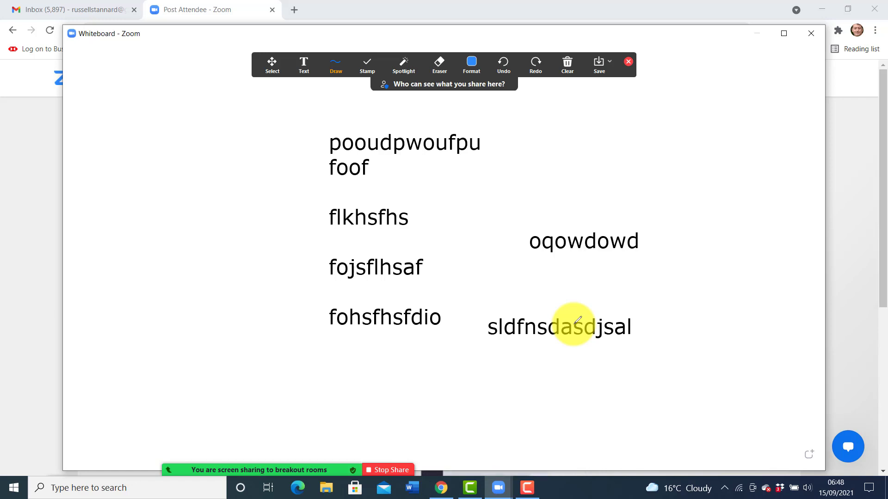
{"action": "mouse_move", "coordinate": [348, 60]}
{"action": "left_click", "coordinate": [303, 61]}
{"action": "left_click", "coordinate": [609, 174]}
{"action": "type", "text": "as;djajajsd"}
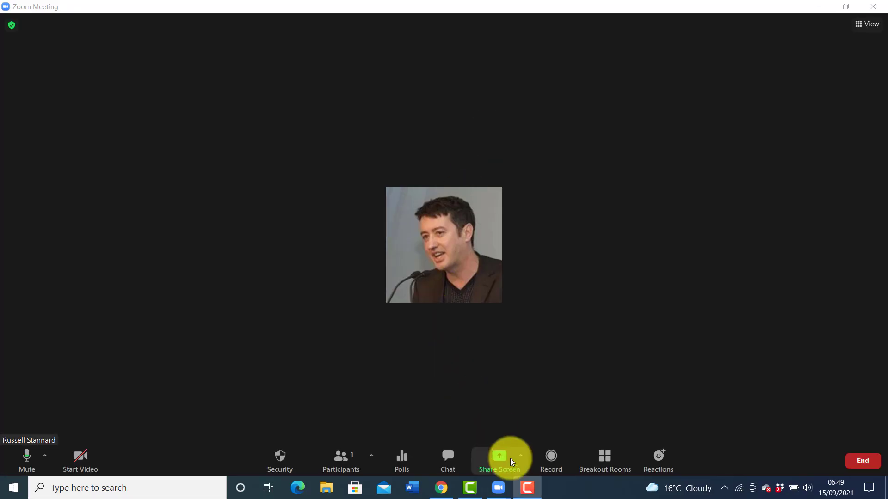
- Share the Teacher Training Videos browser window with all breakout rooms
{"action": "left_click", "coordinate": [498, 457]}
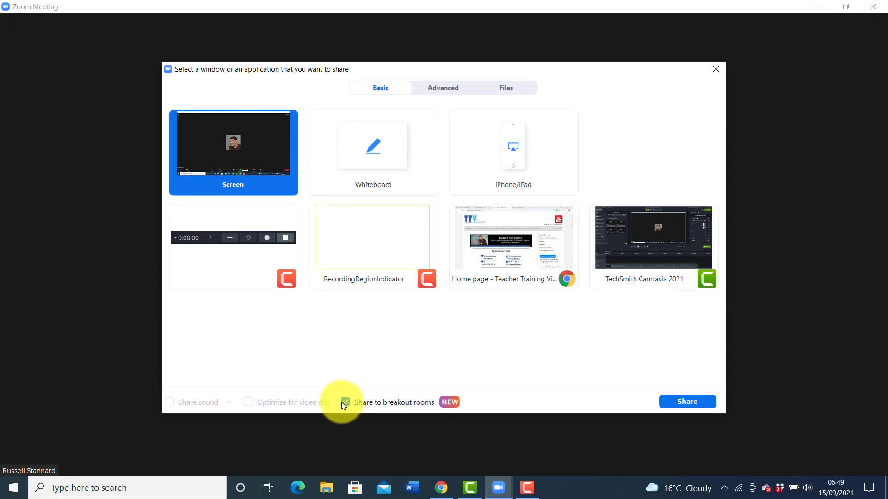
{"action": "left_click", "coordinate": [344, 401]}
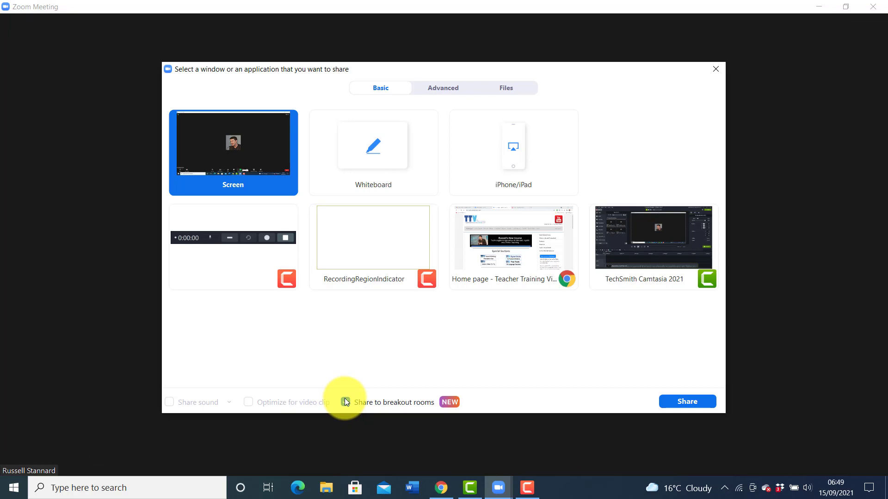
{"action": "left_click", "coordinate": [517, 247]}
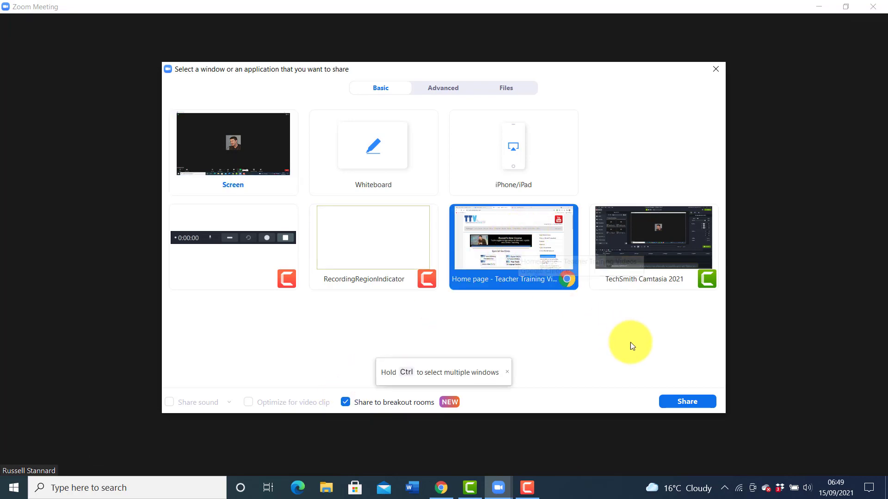
{"action": "left_click", "coordinate": [688, 402]}
{"action": "left_click", "coordinate": [499, 300]}
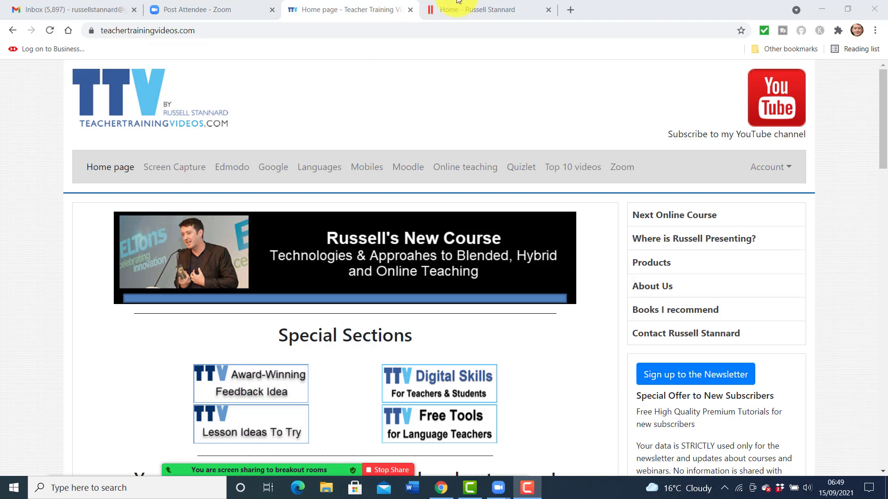
- Switch between the Teacher Training Videos, Russell Stannard and Zoom post-attendee tabs
{"action": "left_click", "coordinate": [468, 11]}
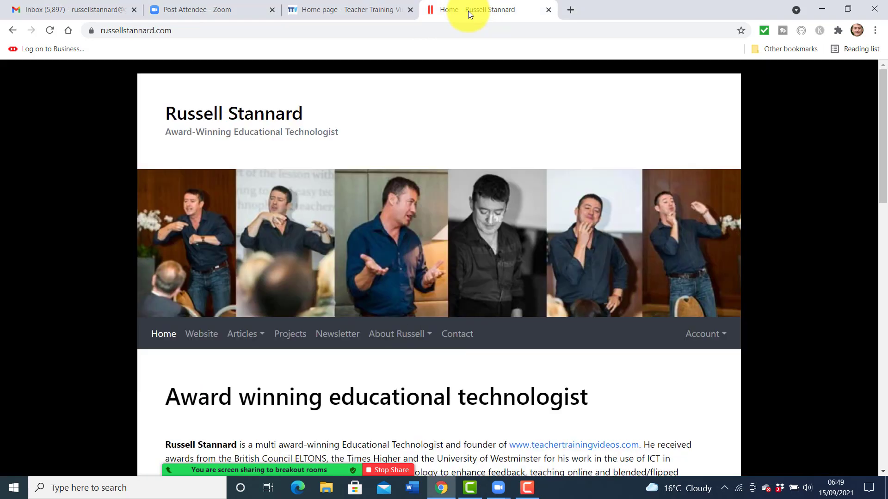
{"action": "left_click", "coordinate": [367, 8]}
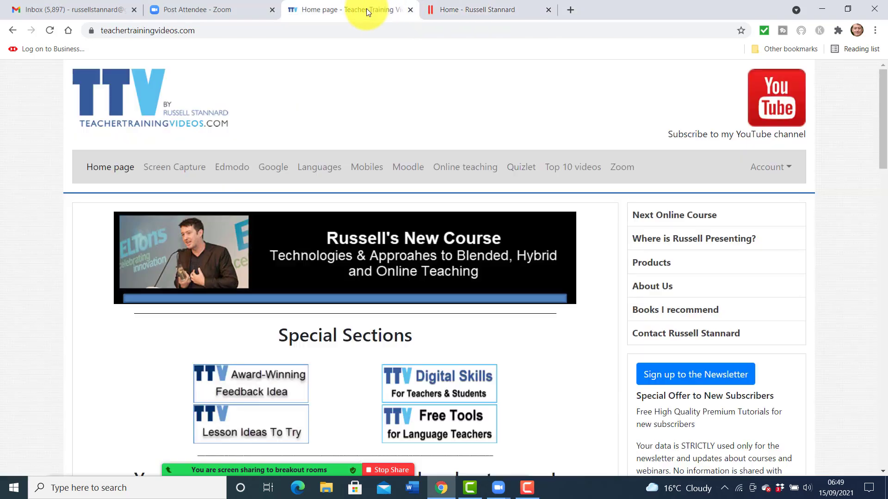
{"action": "left_click", "coordinate": [223, 8]}
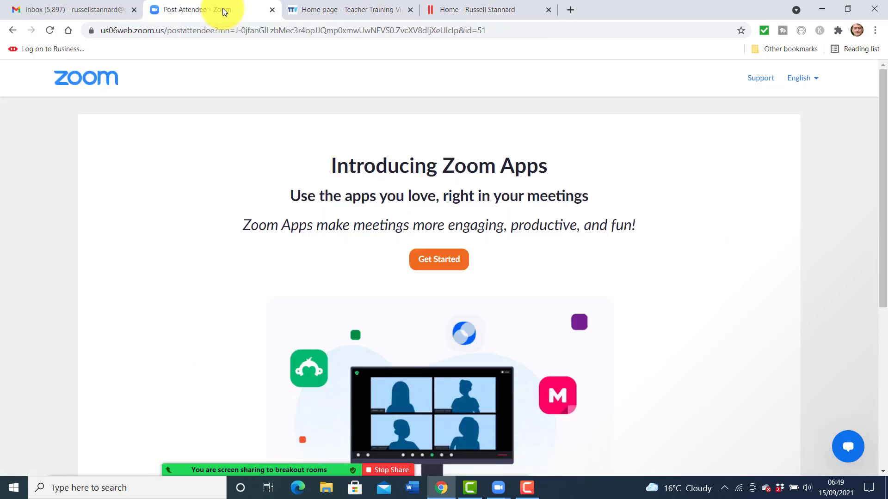
{"action": "left_click", "coordinate": [329, 11]}
{"action": "left_click", "coordinate": [464, 6]}
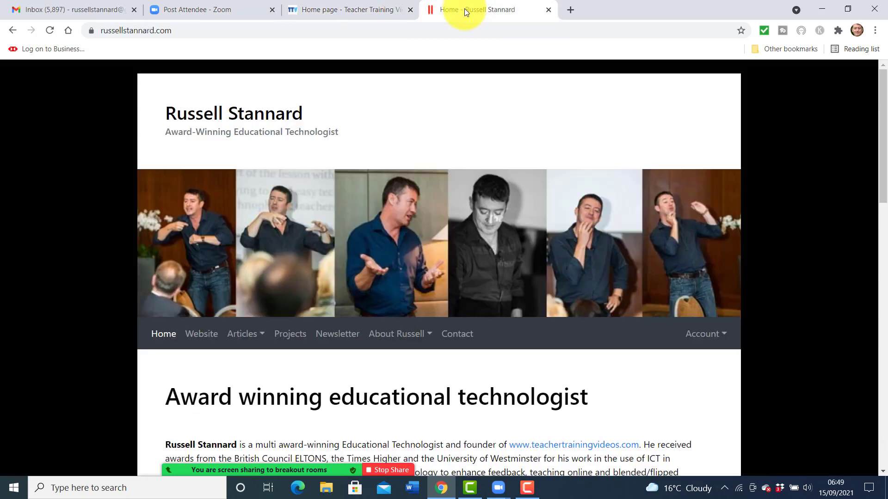
{"action": "left_click", "coordinate": [366, 6]}
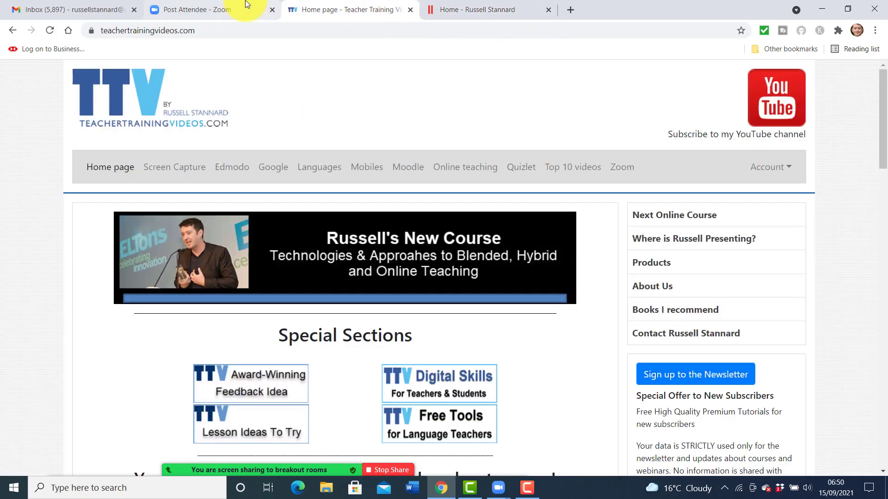
{"action": "left_click", "coordinate": [225, 7]}
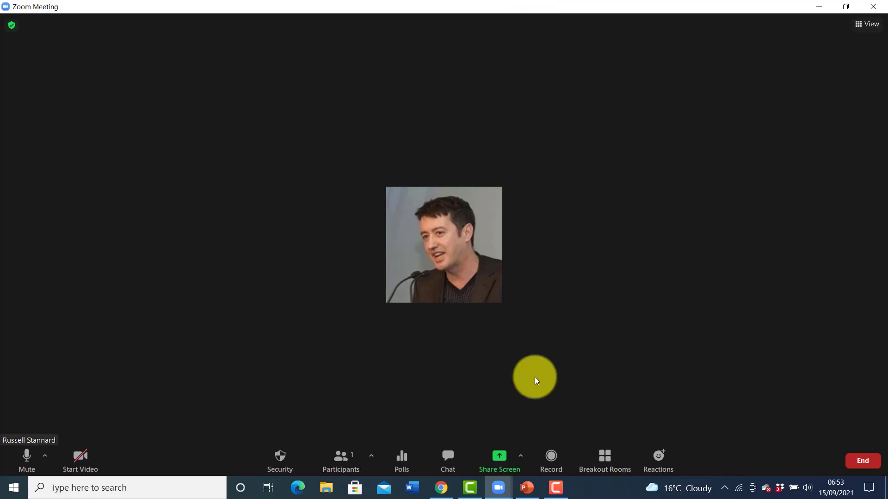
- Share the PowerPoint slide deck window with all breakout rooms
{"action": "left_click", "coordinate": [497, 456]}
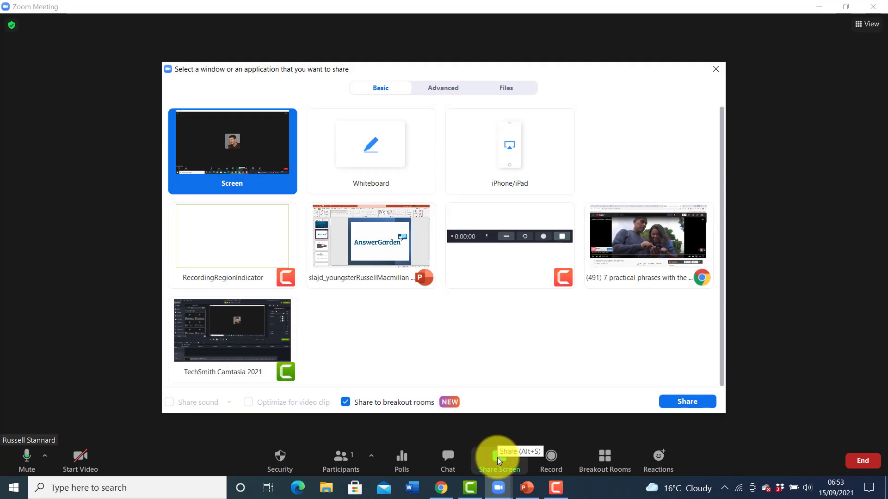
{"action": "left_click", "coordinate": [395, 249]}
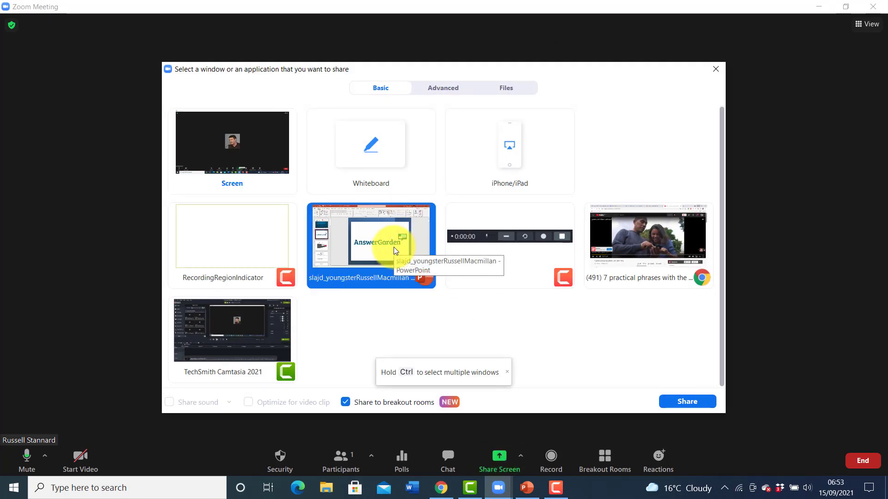
{"action": "left_click", "coordinate": [685, 401]}
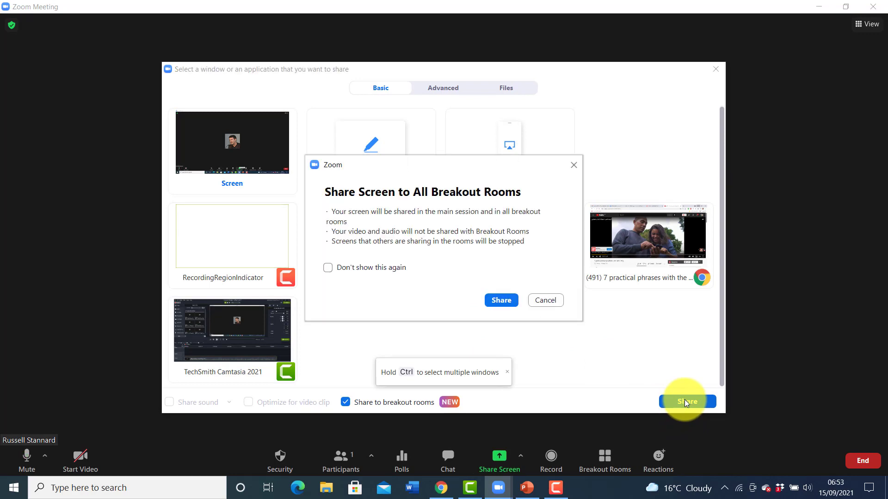
{"action": "left_click", "coordinate": [502, 300]}
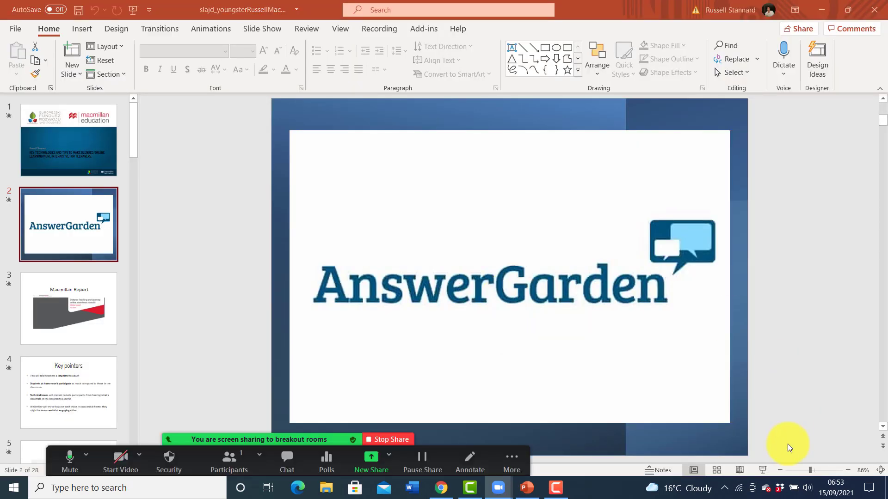
- Enlarge the slide, then advance through Macmillan Report, Key pointers, Guidelines and Plan same activities
{"action": "left_click", "coordinate": [739, 469]}
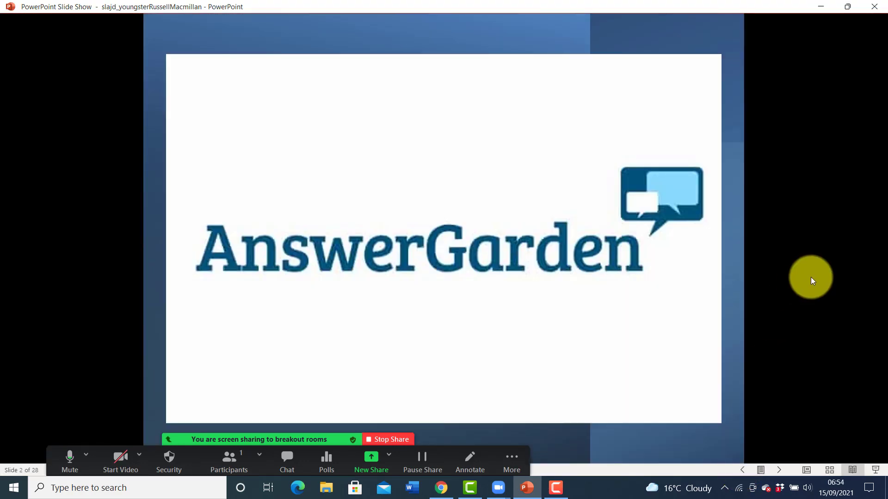
{"action": "left_click", "coordinate": [808, 230]}
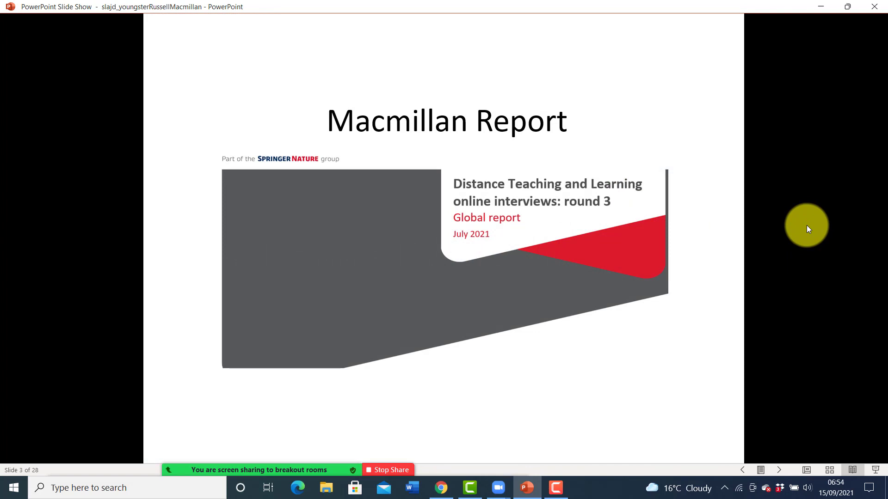
{"action": "left_click", "coordinate": [809, 230]}
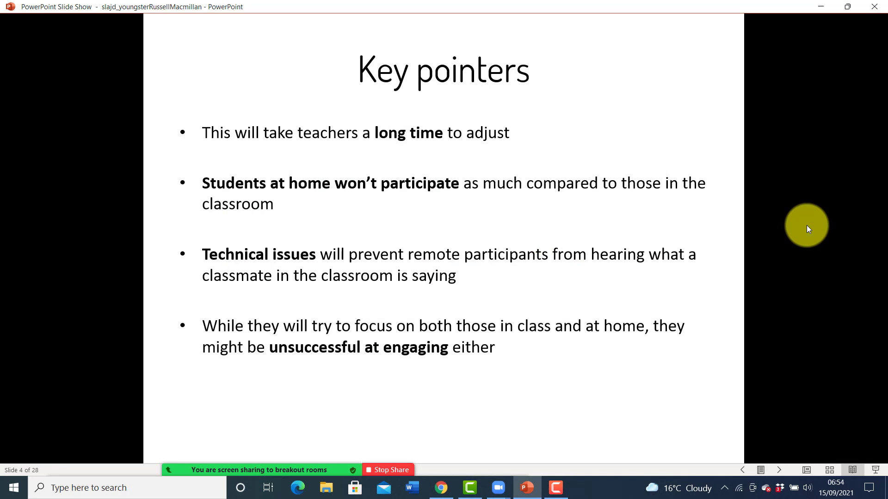
{"action": "left_click", "coordinate": [806, 227]}
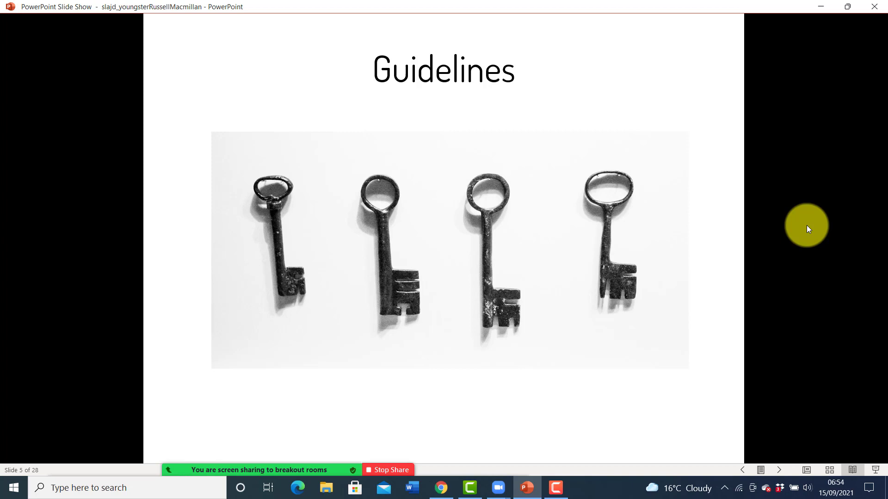
{"action": "key", "text": "Right"}
{"action": "key", "text": "Right"}
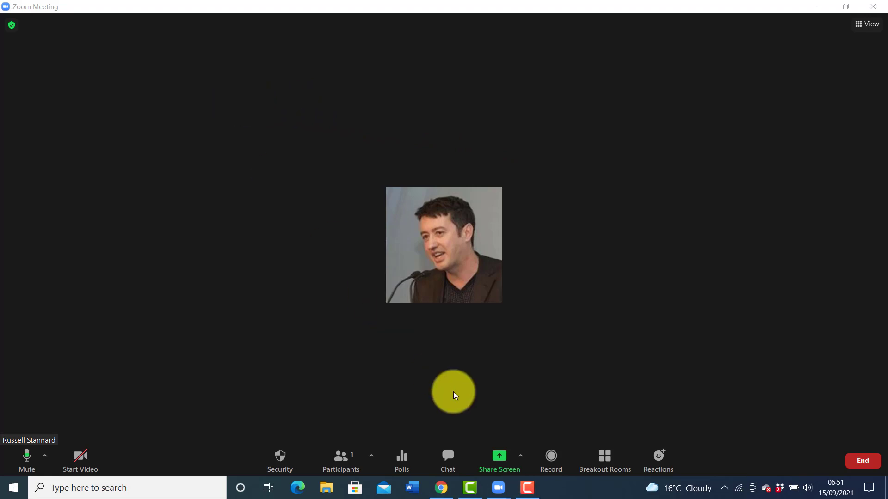
- Share the Chrome YouTube video window with every breakout room, keeping breakout sharing enabled
{"action": "left_click", "coordinate": [500, 456]}
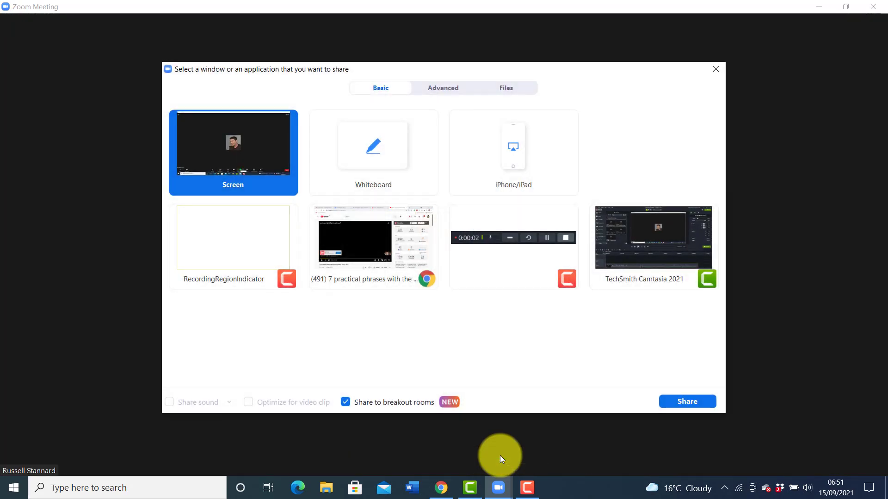
{"action": "left_click", "coordinate": [345, 402]}
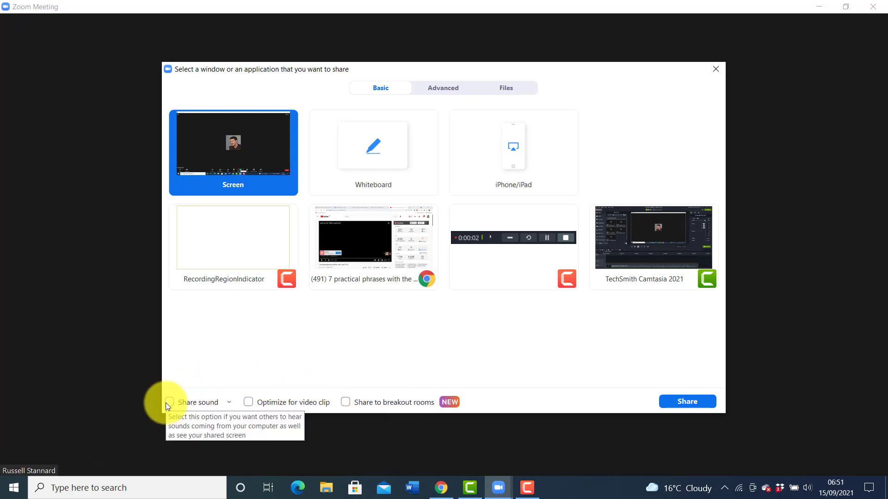
{"action": "left_click", "coordinate": [346, 401]}
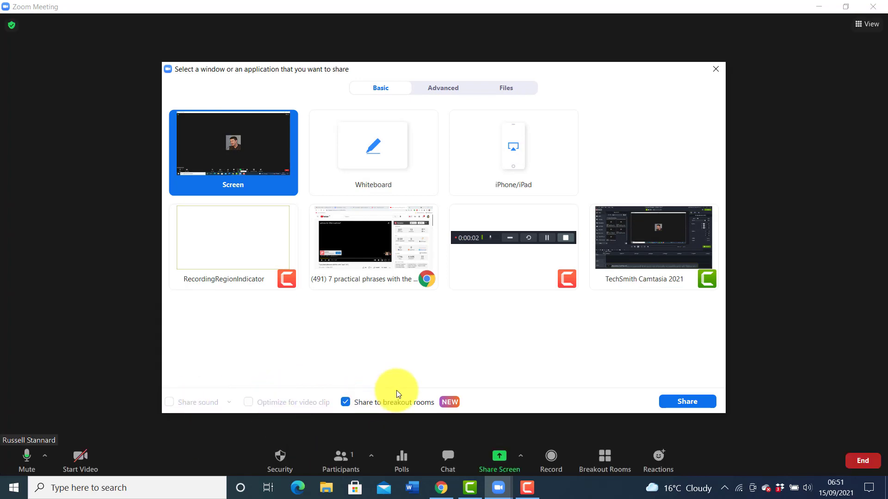
{"action": "left_click", "coordinate": [374, 239]}
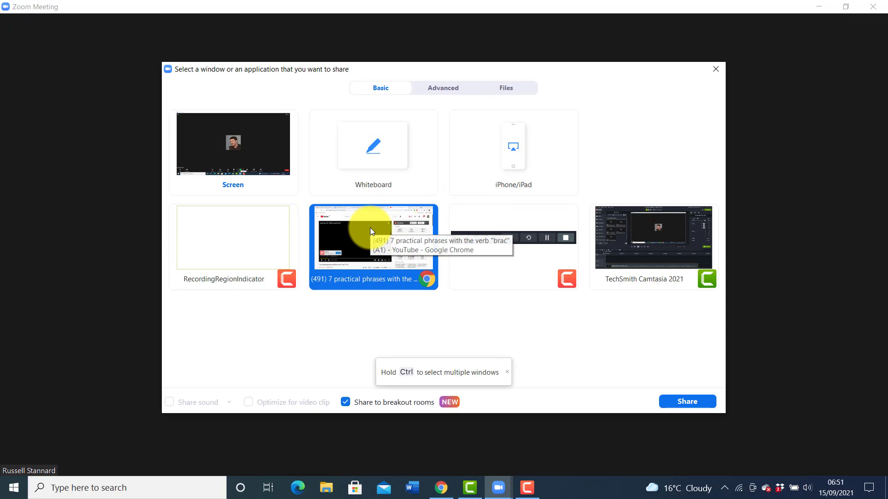
{"action": "left_click", "coordinate": [678, 403]}
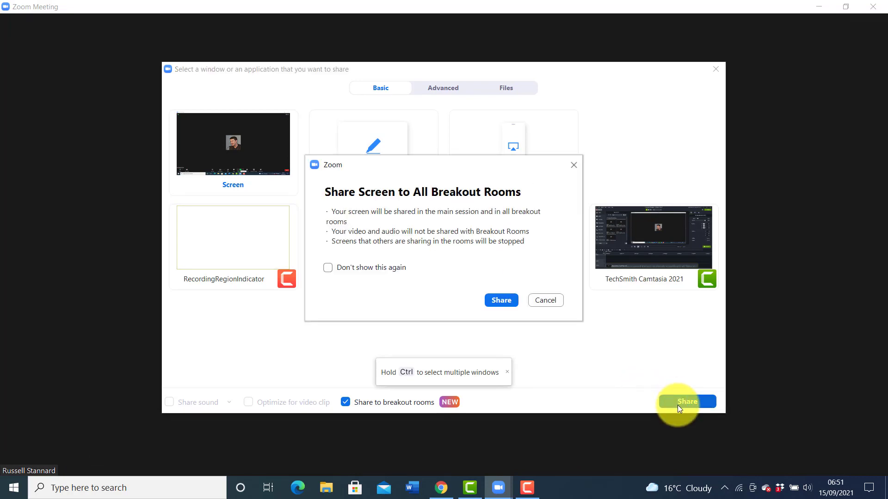
{"action": "left_click", "coordinate": [496, 300]}
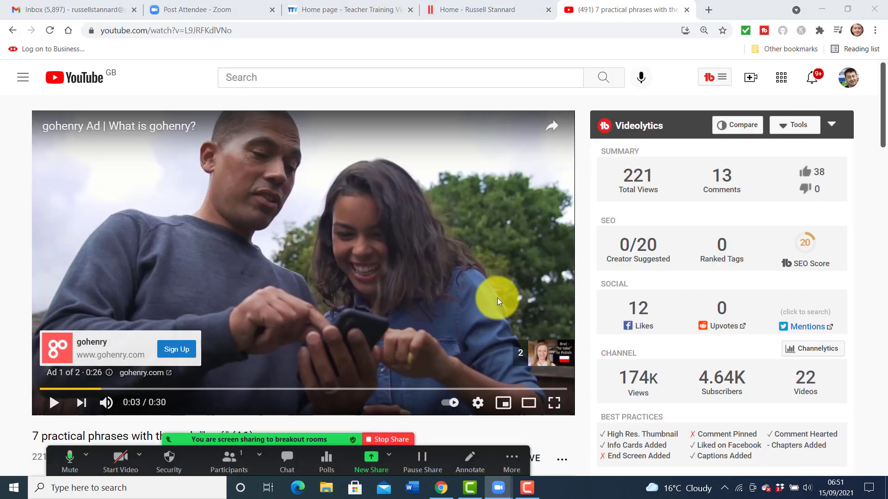
- Switch the YouTube player to cinema mode, then briefly play and pause the video
{"action": "left_click", "coordinate": [529, 403]}
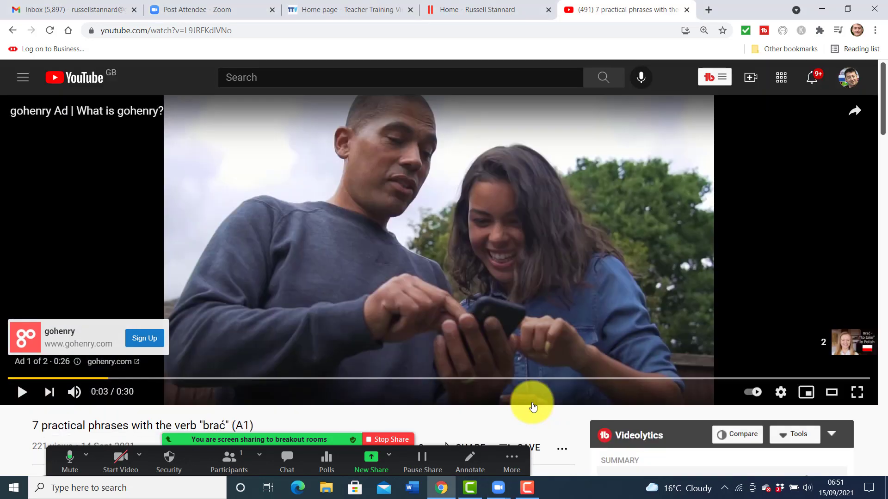
{"action": "left_click", "coordinate": [22, 393]}
{"action": "left_click", "coordinate": [22, 392]}
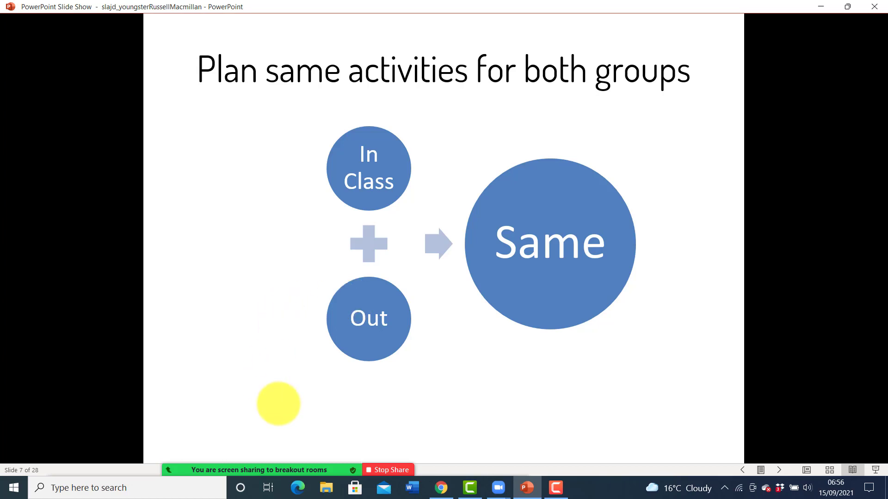
- Broadcast 'send a message' to all breakout rooms, then stop sharing the slideshow
{"action": "mouse_move", "coordinate": [338, 457]}
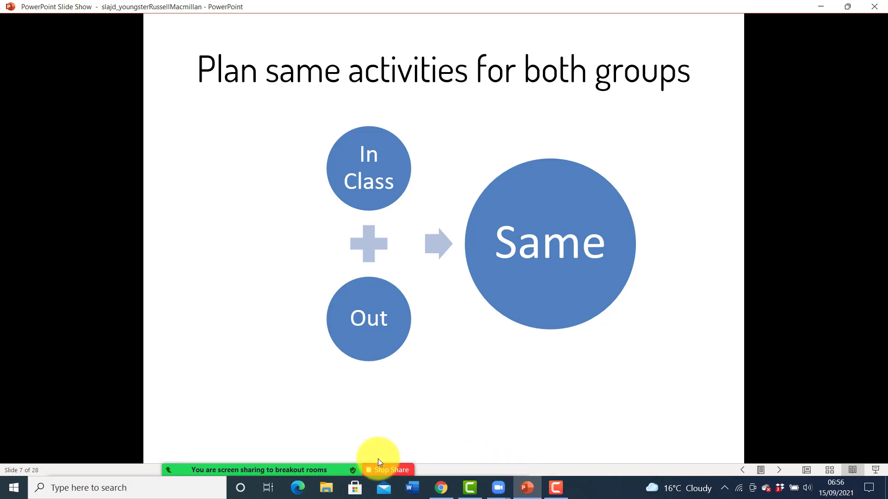
{"action": "mouse_move", "coordinate": [372, 460]}
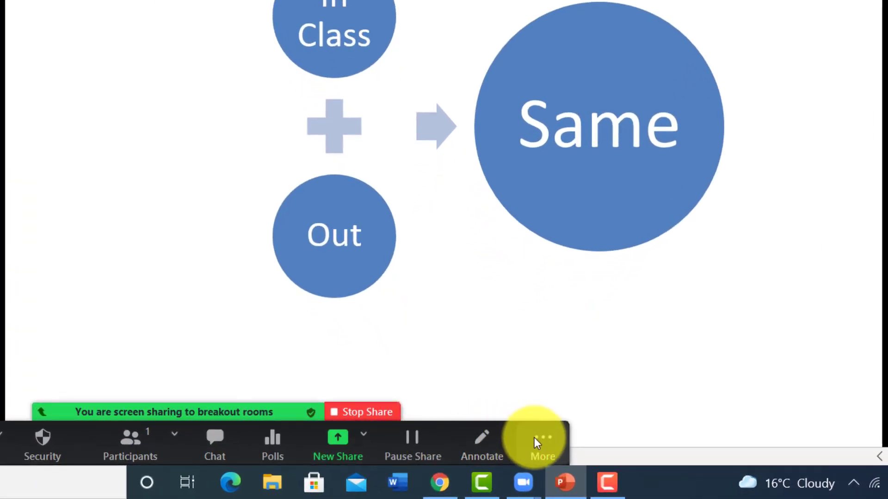
{"action": "left_click", "coordinate": [535, 441]}
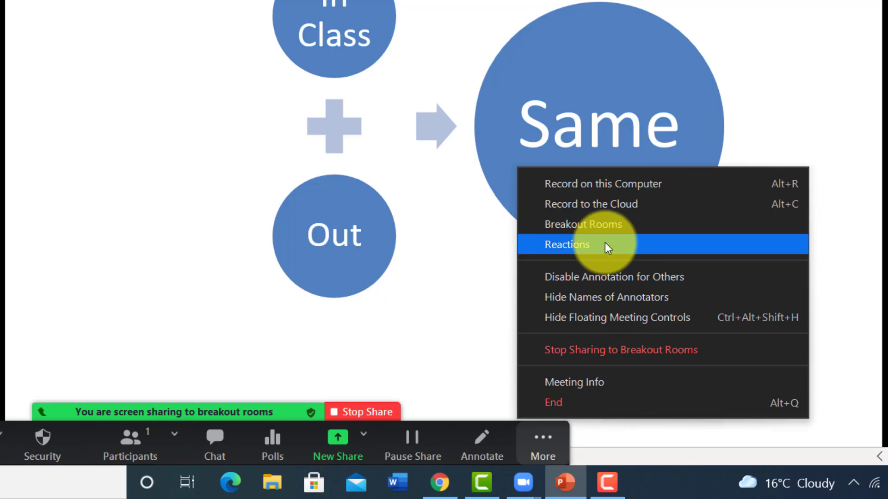
{"action": "left_click", "coordinate": [593, 226]}
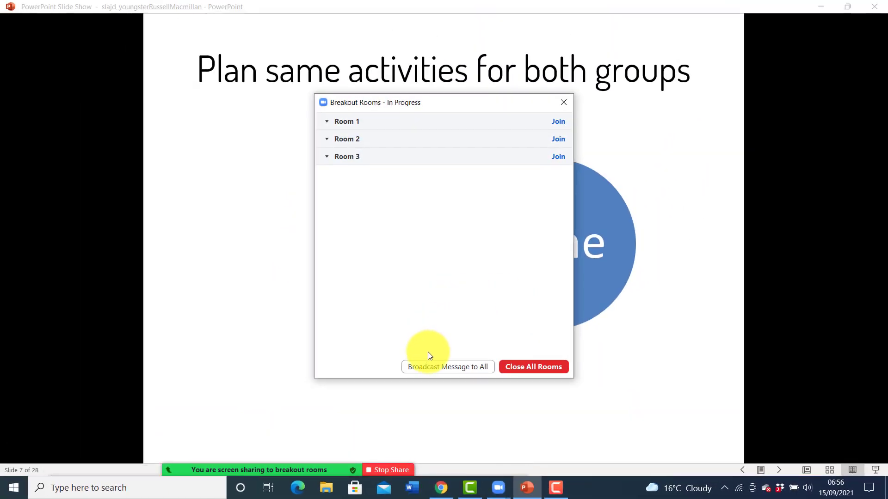
{"action": "left_click", "coordinate": [431, 367]}
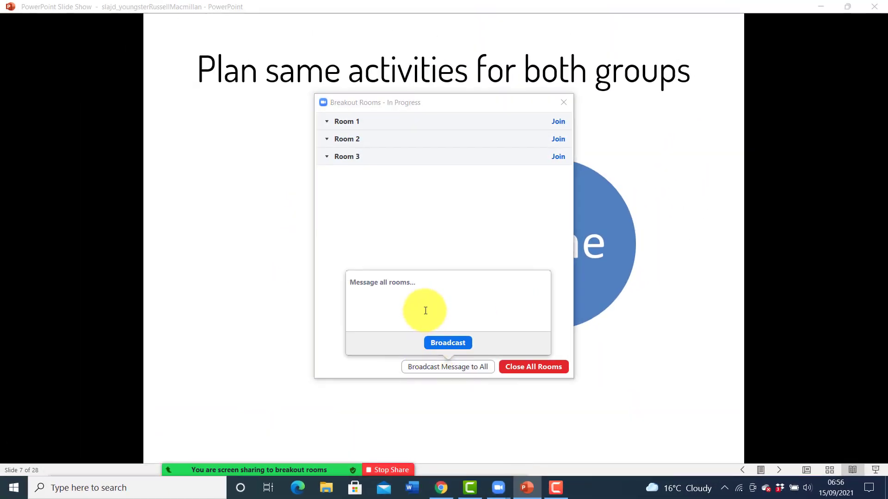
{"action": "type", "text": "send a message"}
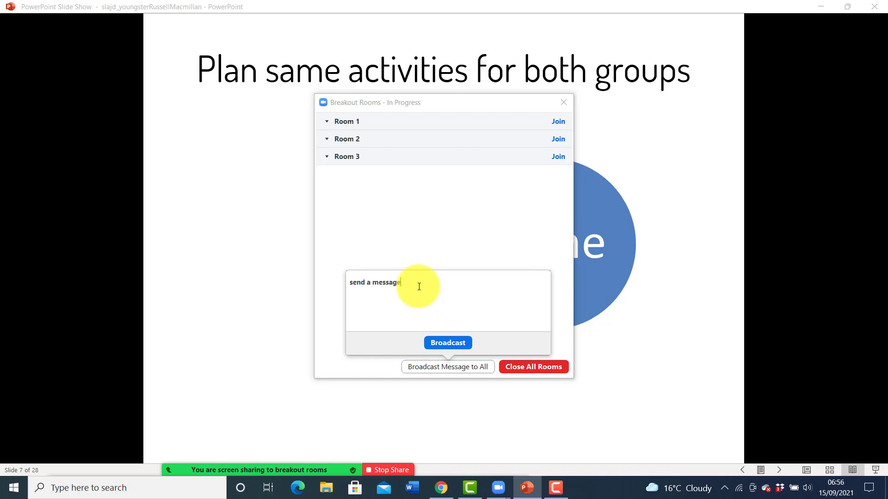
{"action": "left_click", "coordinate": [441, 346]}
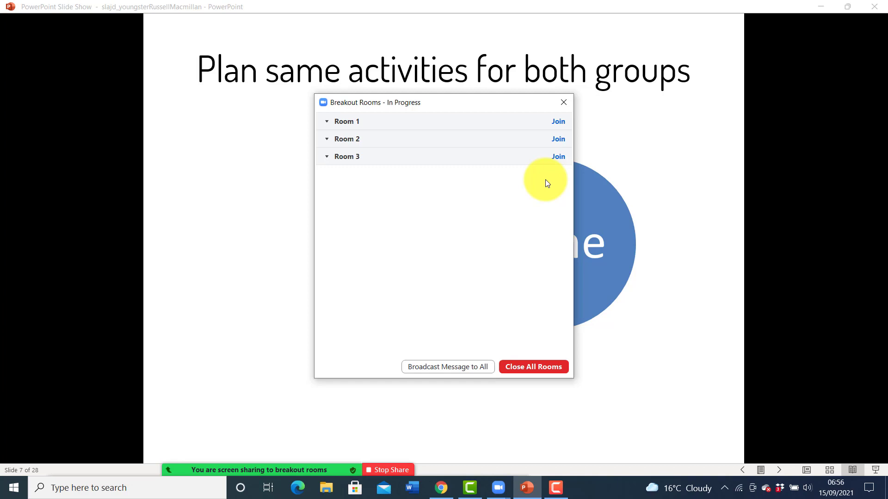
{"action": "left_click", "coordinate": [398, 468]}
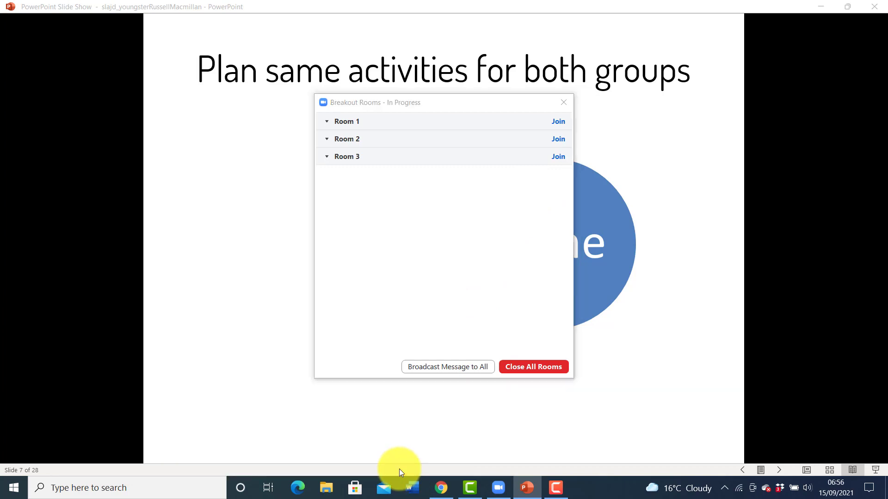
{"action": "left_click", "coordinate": [606, 453]}
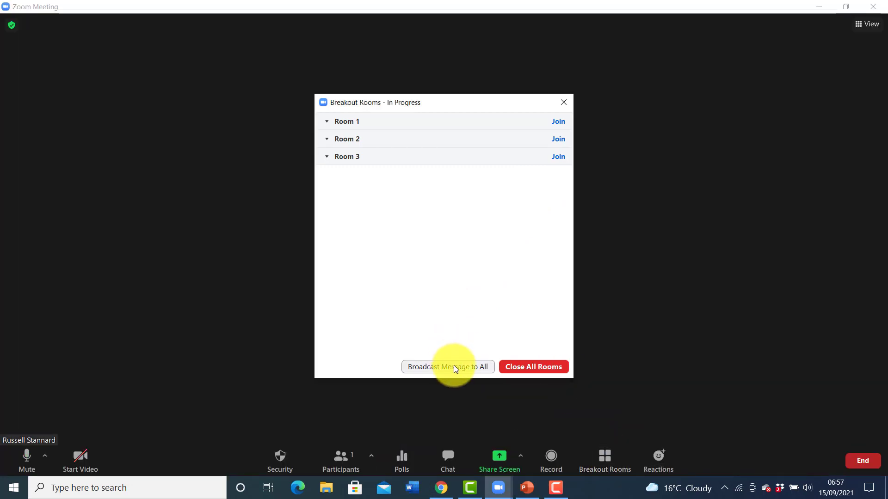
- Close the Breakout Rooms window and share the Chrome window showing the Biggest Challenges doc
{"action": "left_click", "coordinate": [563, 103]}
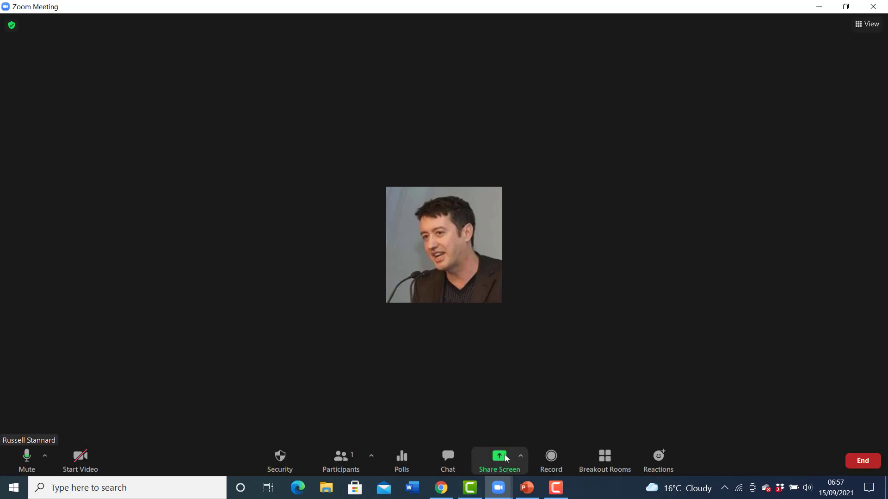
{"action": "left_click", "coordinate": [500, 457]}
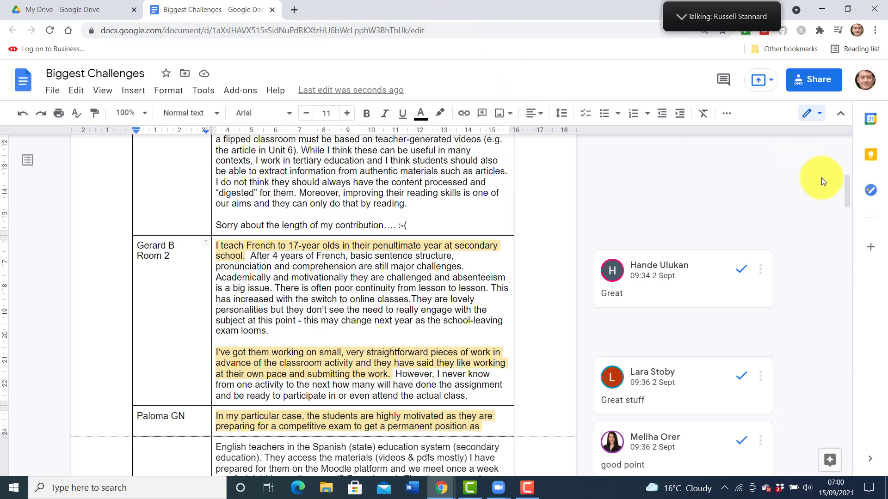
- Scroll through the Biggest Challenges table to review participants' entries by room
{"action": "left_click_drag", "start_coordinate": [847, 197], "coordinate": [844, 168]}
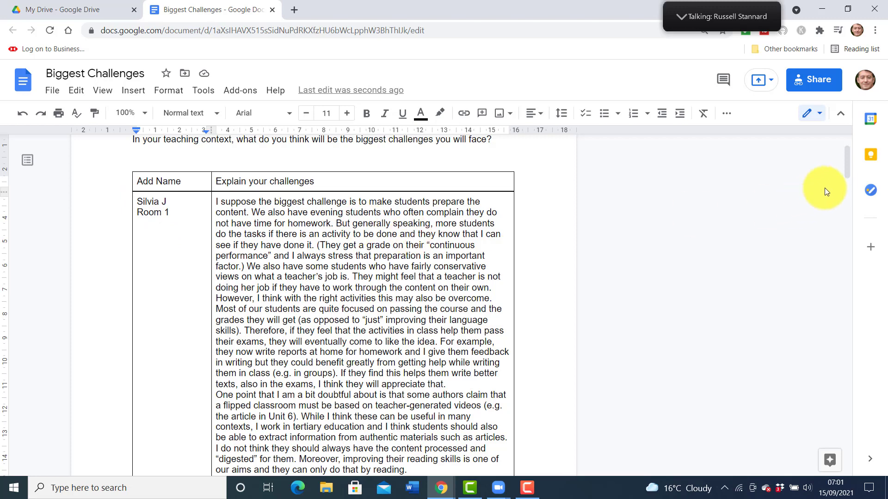
{"action": "left_click_drag", "start_coordinate": [845, 159], "coordinate": [823, 185]}
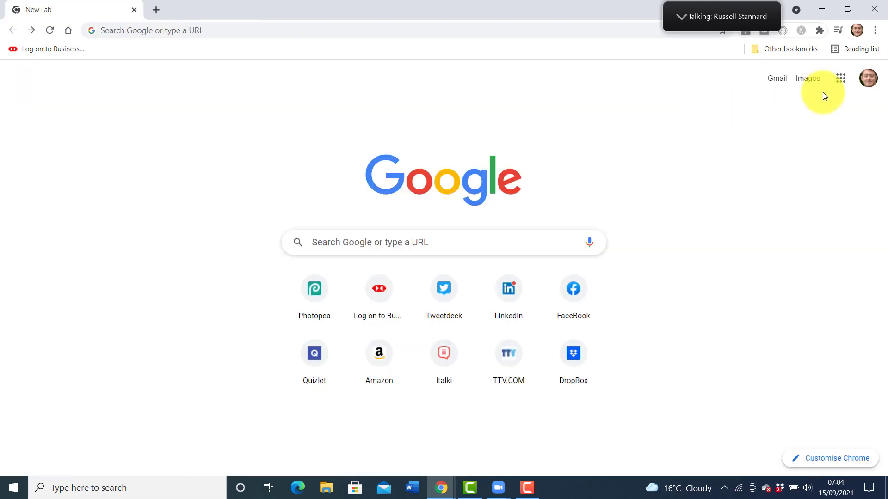
- Go to Google Drive's My Drive page from the Google apps grid
{"action": "left_click", "coordinate": [841, 79]}
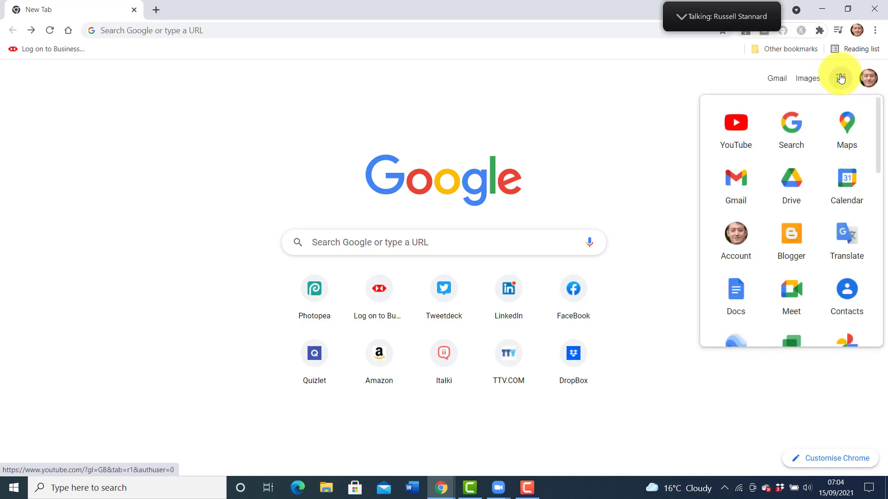
{"action": "left_click", "coordinate": [791, 183]}
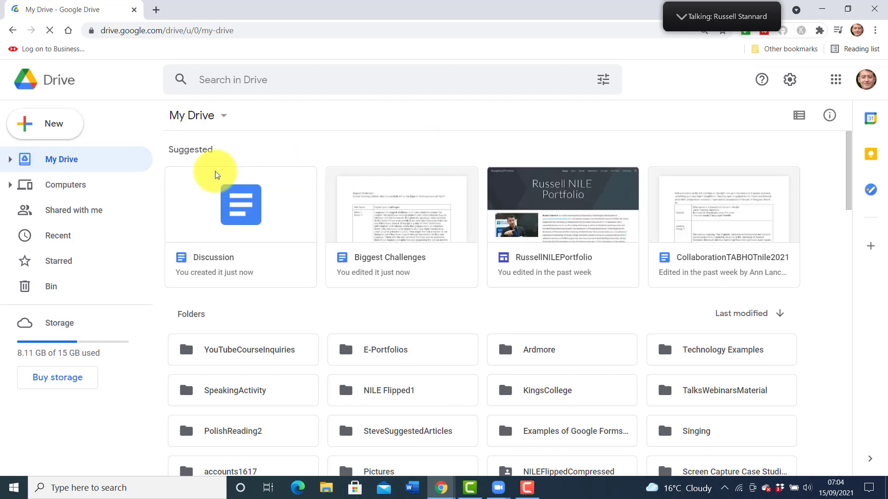
- Create a new blank Google Docs document from Google Drive's New menu
{"action": "left_click", "coordinate": [46, 125]}
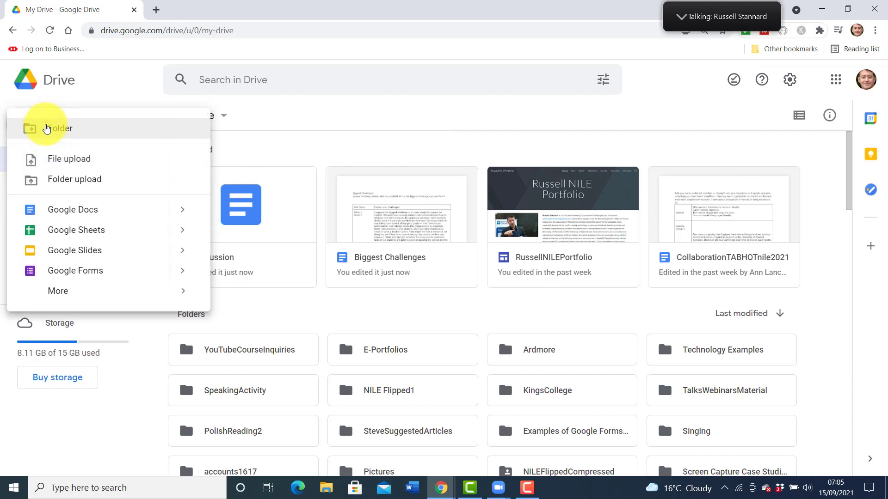
{"action": "left_click", "coordinate": [70, 212]}
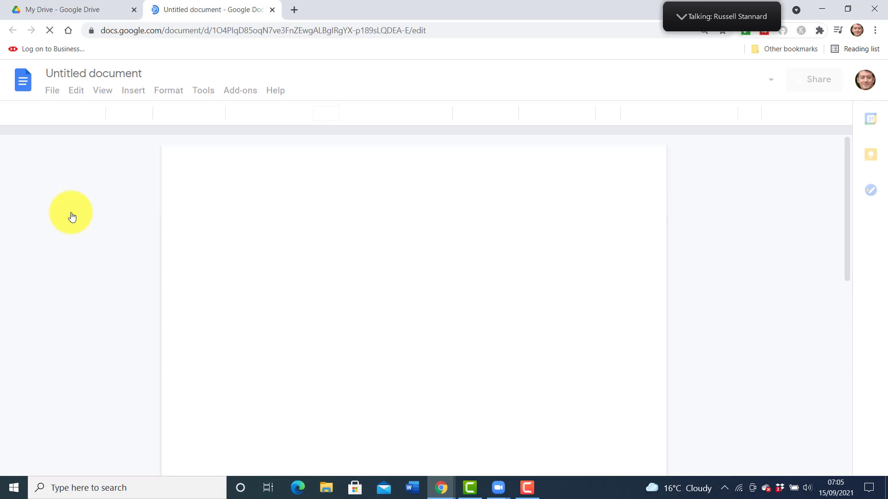
- Retitle 'Untitled document' to 'discuss' and type 'Discuss the new Zoom features' on the page
{"action": "left_click", "coordinate": [144, 71]}
{"action": "key", "text": "BackSpace"}
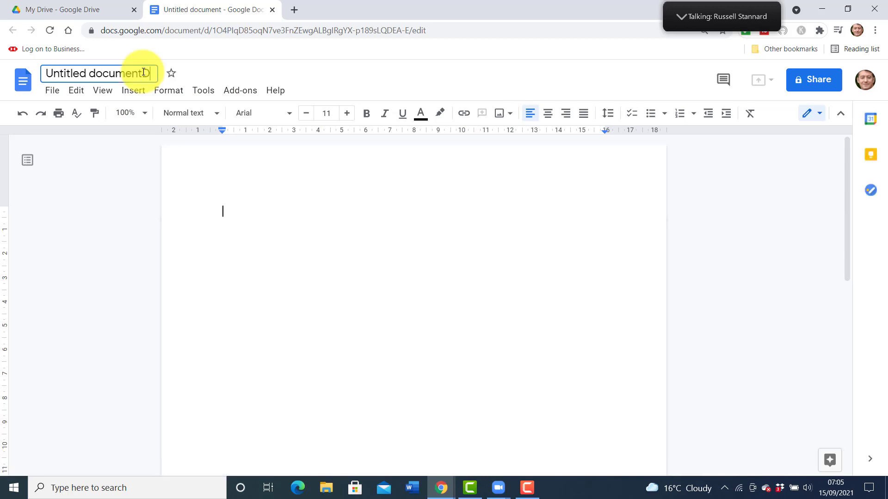
{"action": "key", "text": "BackSpace"}
{"action": "key", "text": "BackSpace"}
{"action": "key", "text": "BackSpace"}
{"action": "key", "text": "BackSpace"}
{"action": "key", "text": "BackSpace"}
{"action": "key", "text": "BackSpace"}
{"action": "key", "text": "BackSpace"}
{"action": "key", "text": "BackSpace"}
{"action": "key", "text": "BackSpace"}
{"action": "key", "text": "BackSpace"}
{"action": "key", "text": "BackSpace"}
{"action": "key", "text": "BackSpace"}
{"action": "key", "text": "BackSpace"}
{"action": "key", "text": "BackSpace"}
{"action": "key", "text": "BackSpace"}
{"action": "key", "text": "BackSpace"}
{"action": "key", "text": "BackSpace"}
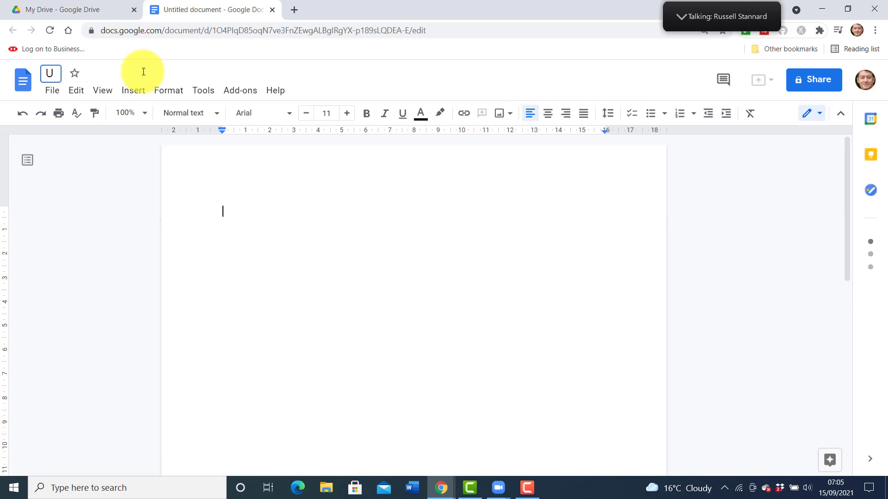
{"action": "type", "text": "di"}
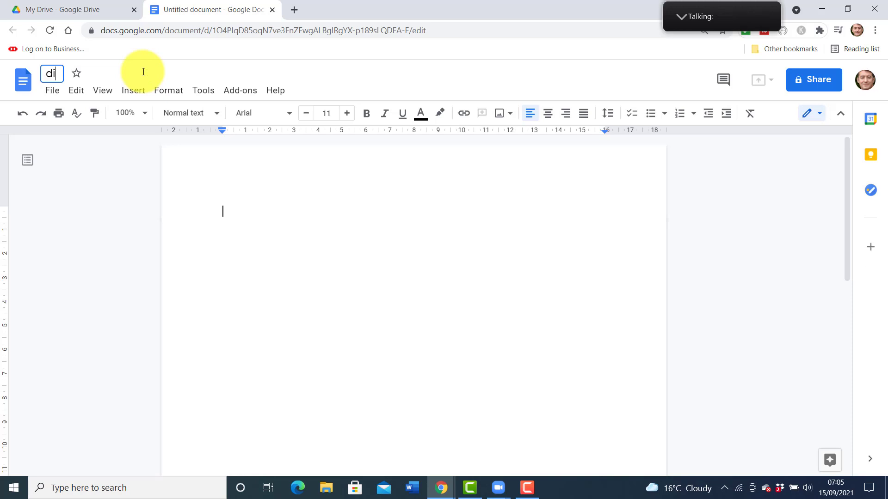
{"action": "type", "text": "scuss"}
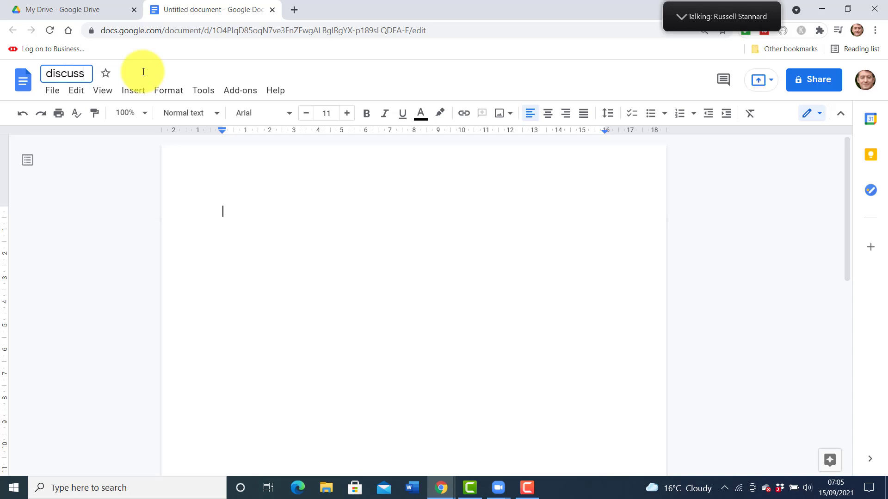
{"action": "left_click", "coordinate": [237, 208]}
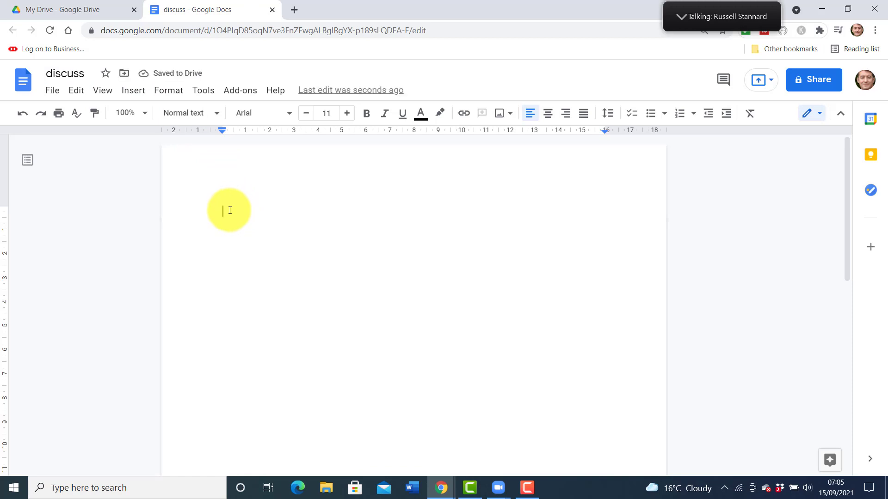
{"action": "type", "text": "Discuss the new "}
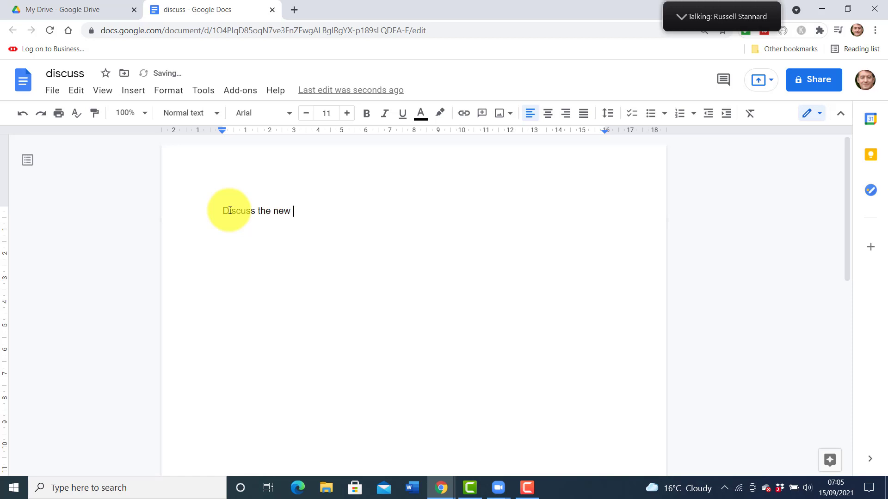
{"action": "type", "text": "Zo"}
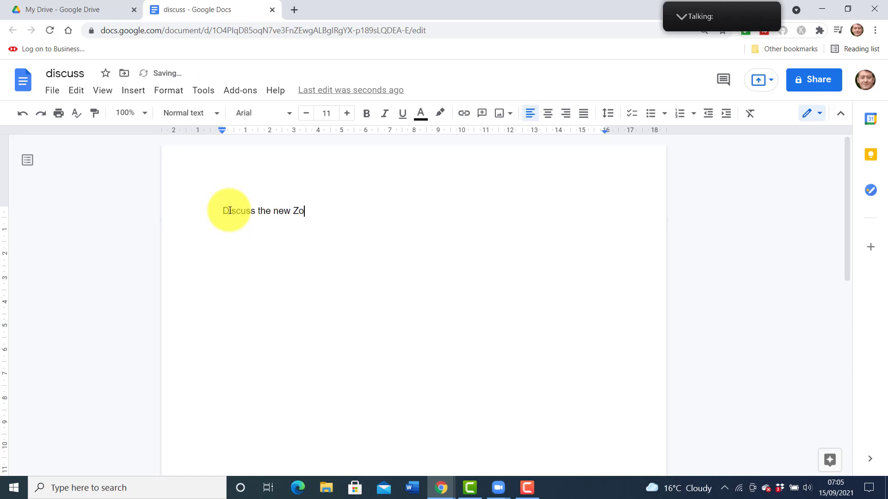
{"action": "type", "text": "om features"}
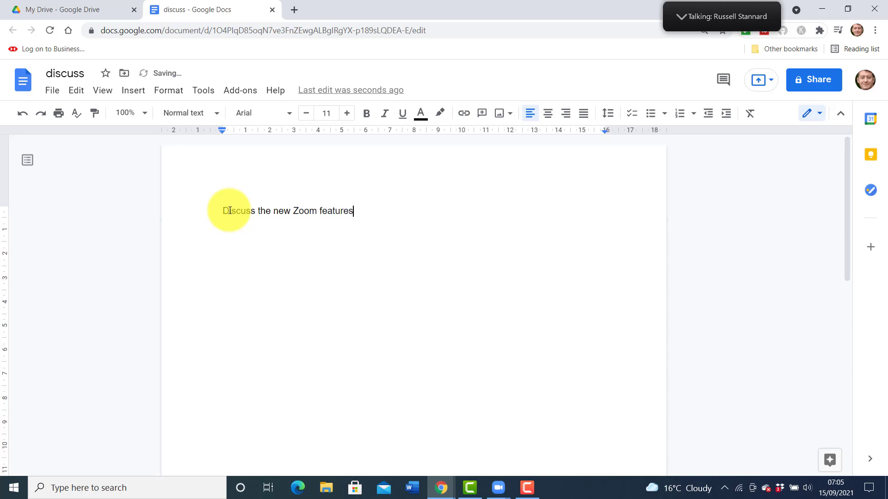
{"action": "key", "text": "Return"}
- Insert a 2 x 6 table below the sentence and head its columns Group and Ideas
{"action": "left_click", "coordinate": [139, 96]}
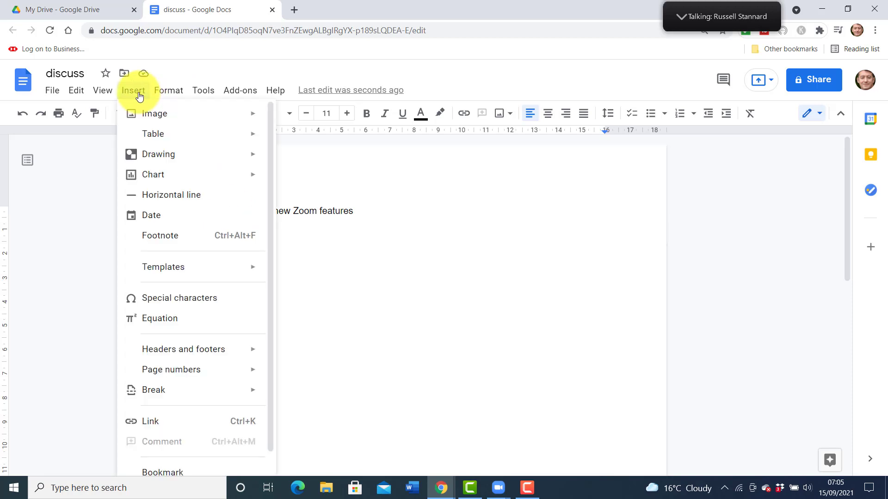
{"action": "mouse_move", "coordinate": [155, 135]}
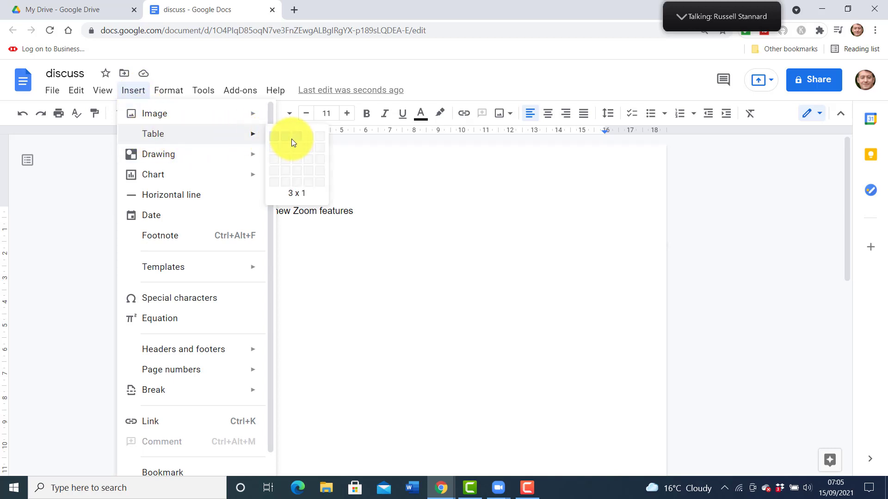
{"action": "left_click", "coordinate": [287, 191]}
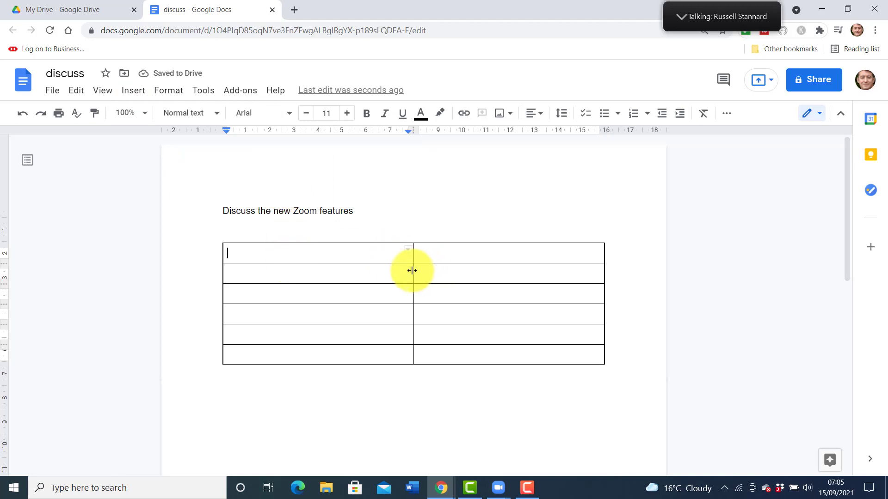
{"action": "left_click_drag", "start_coordinate": [411, 270], "coordinate": [311, 271]}
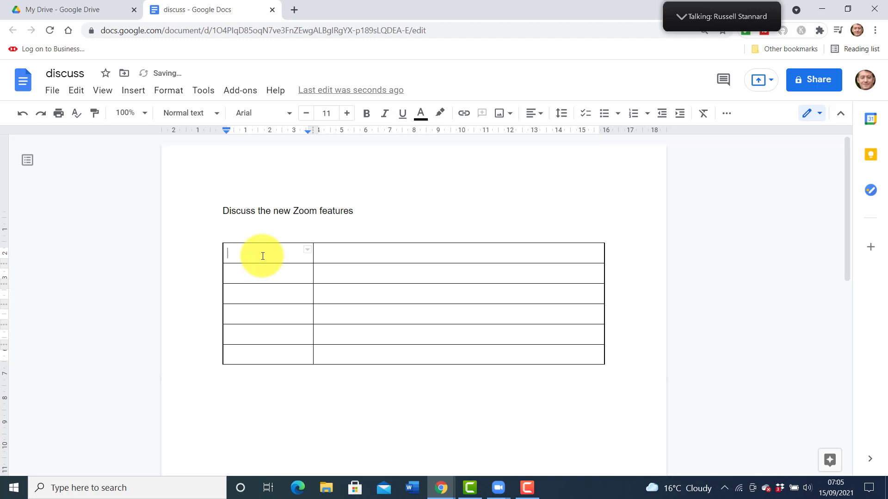
{"action": "type", "text": "Group"}
{"action": "key", "text": "Tab"}
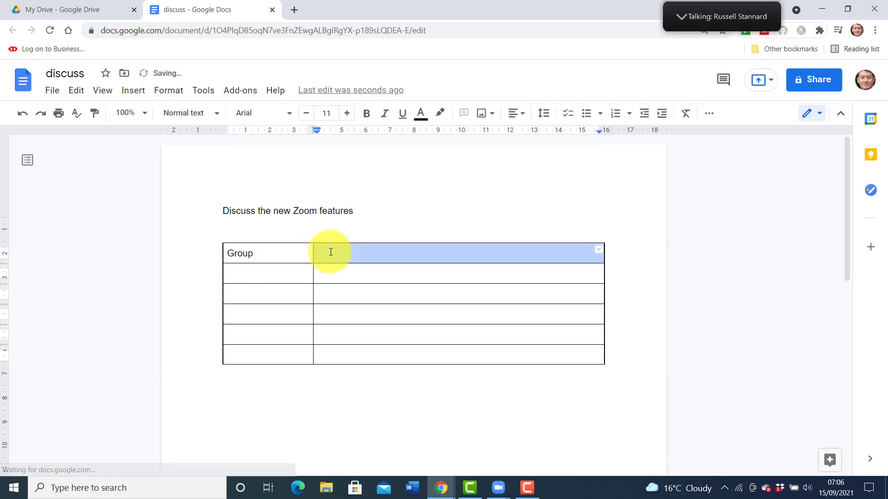
{"action": "type", "text": "Ideas"}
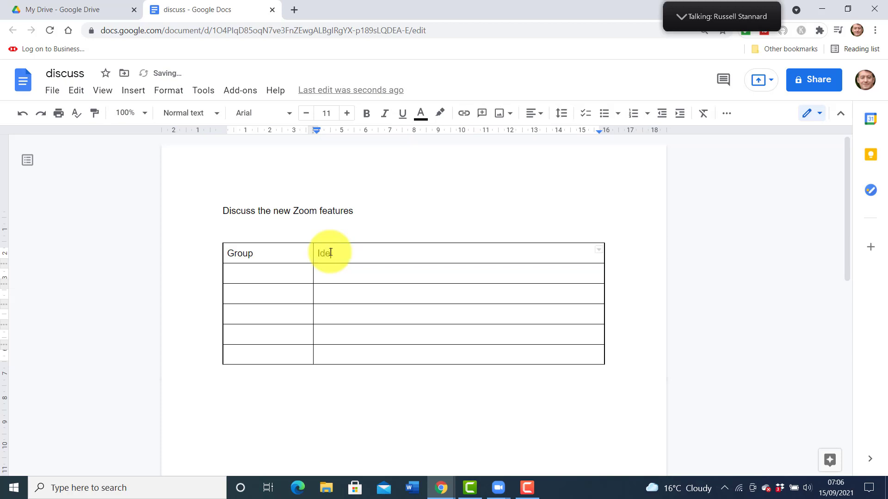
- Number the first column's rows 1 and 2, adding blank lines to make rows taller
{"action": "double_click", "coordinate": [262, 275]}
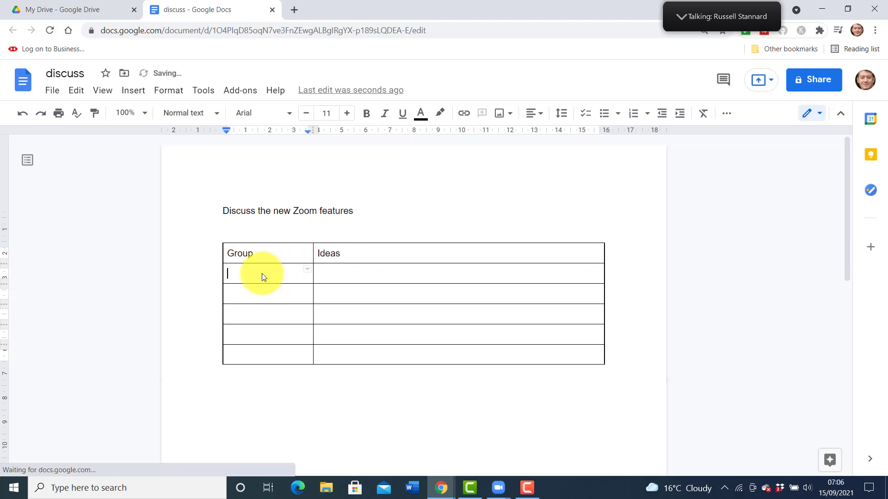
{"action": "key", "text": "Return"}
{"action": "key", "text": "Return"}
{"action": "key", "text": "Return"}
{"action": "key", "text": "Return"}
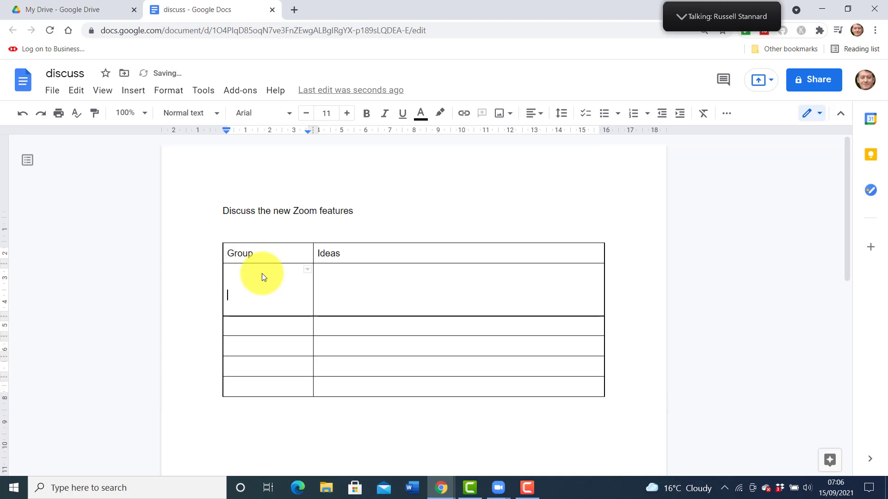
{"action": "type", "text": "1"}
{"action": "left_click", "coordinate": [242, 341]}
{"action": "key", "text": "Return"}
{"action": "key", "text": "Return"}
{"action": "key", "text": "Return"}
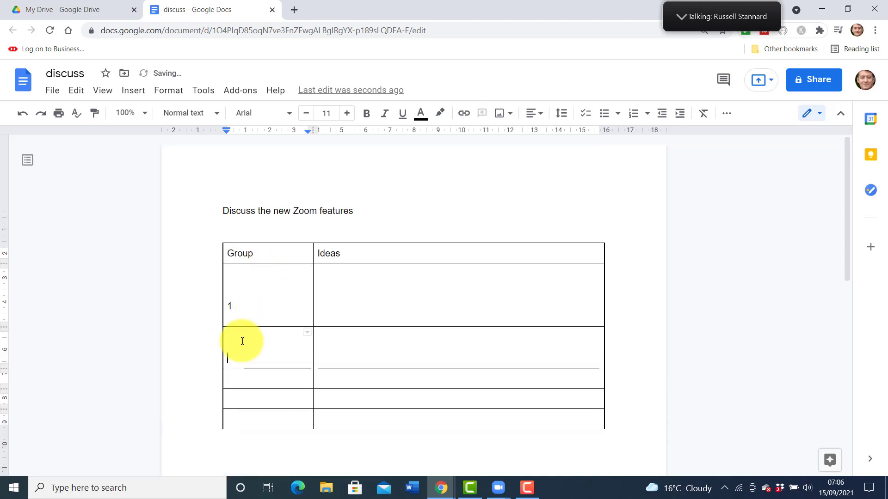
{"action": "type", "text": "2"}
{"action": "left_click", "coordinate": [239, 384]}
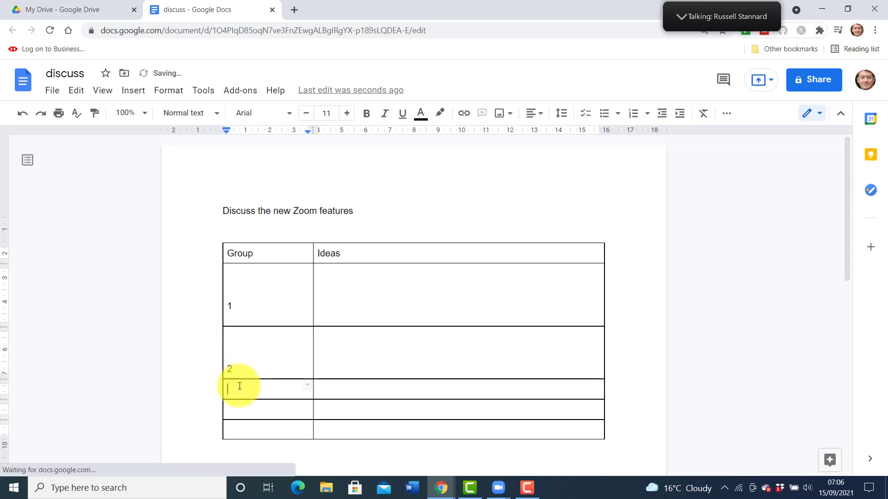
{"action": "key", "text": "Return"}
{"action": "key", "text": "Return"}
{"action": "key", "text": "Return"}
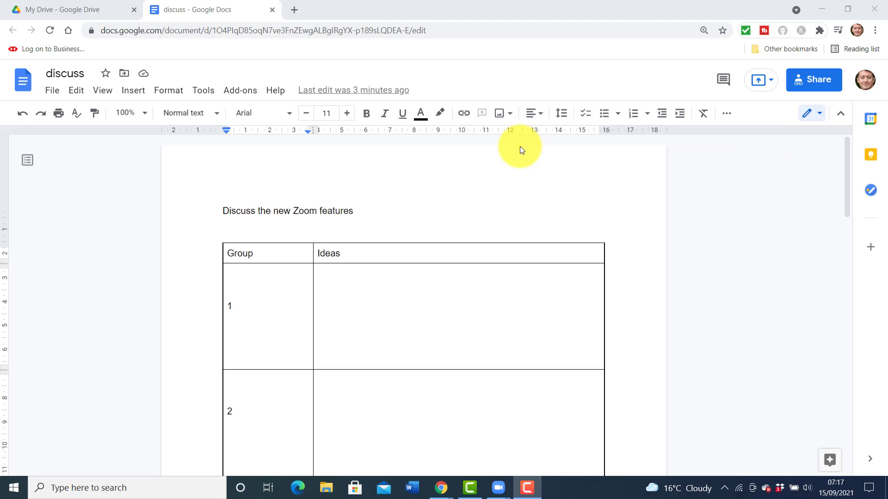
- Set link sharing to Anyone with the link as Editor and copy the document link
{"action": "left_click", "coordinate": [813, 81]}
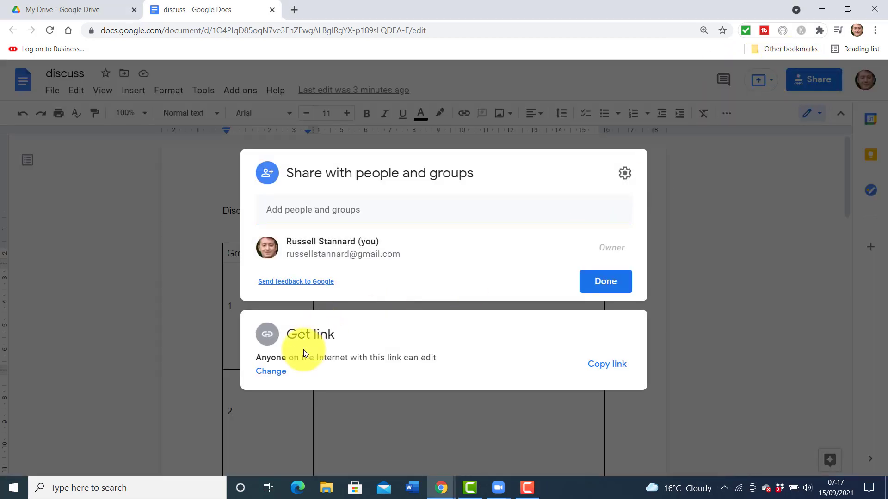
{"action": "left_click", "coordinate": [273, 374]}
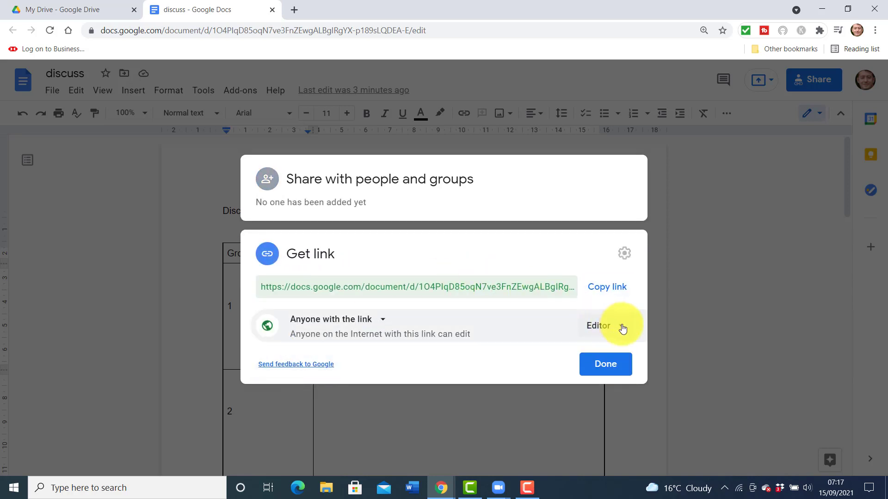
{"action": "left_click", "coordinate": [622, 326]}
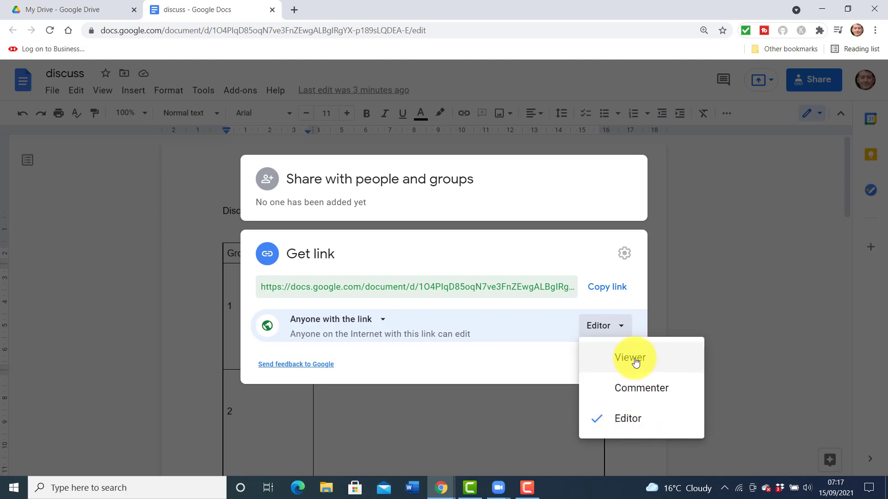
{"action": "left_click", "coordinate": [625, 420]}
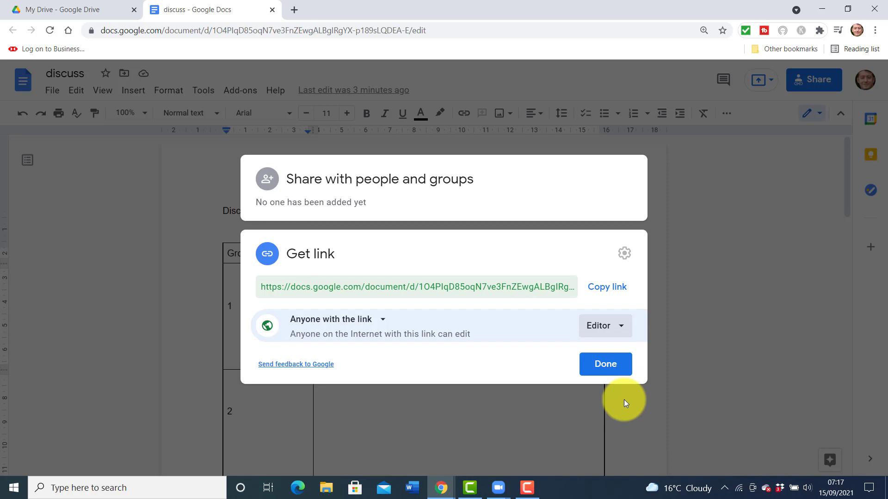
{"action": "left_click", "coordinate": [604, 363]}
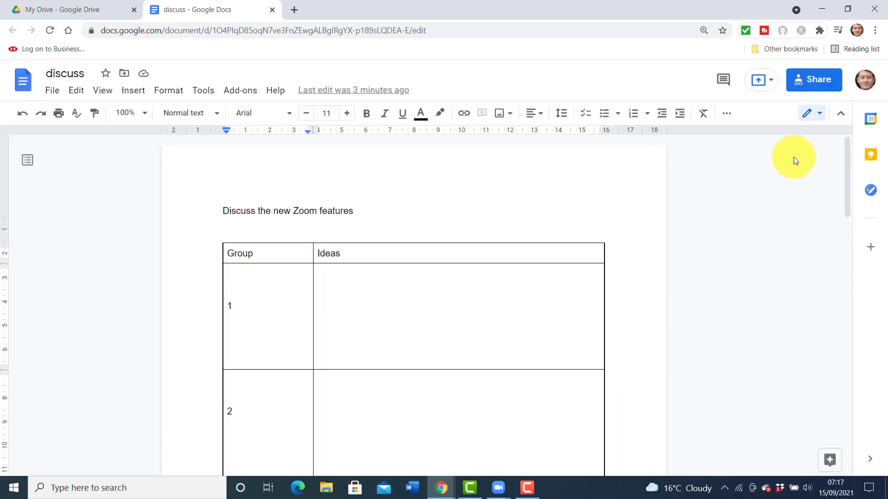
{"action": "left_click", "coordinate": [817, 85]}
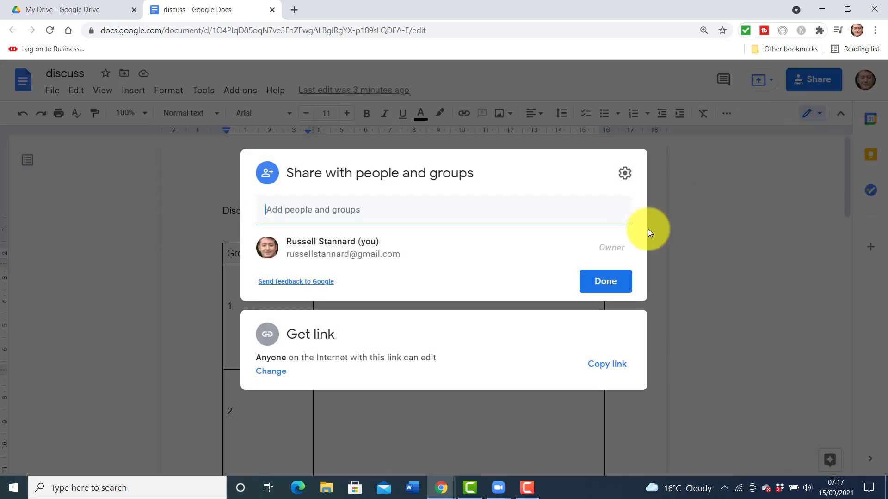
{"action": "left_click", "coordinate": [602, 365]}
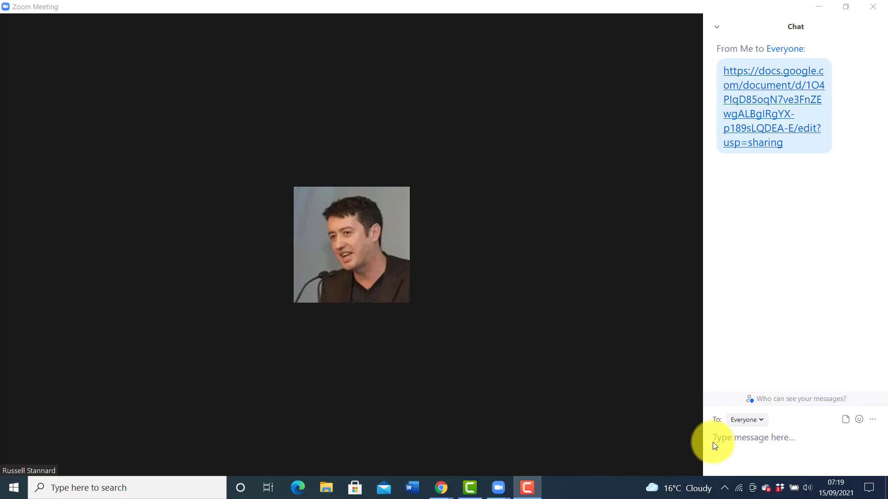
- Paste the Google Docs editing link into the Zoom chat and send it to everyone
{"action": "left_click", "coordinate": [723, 438]}
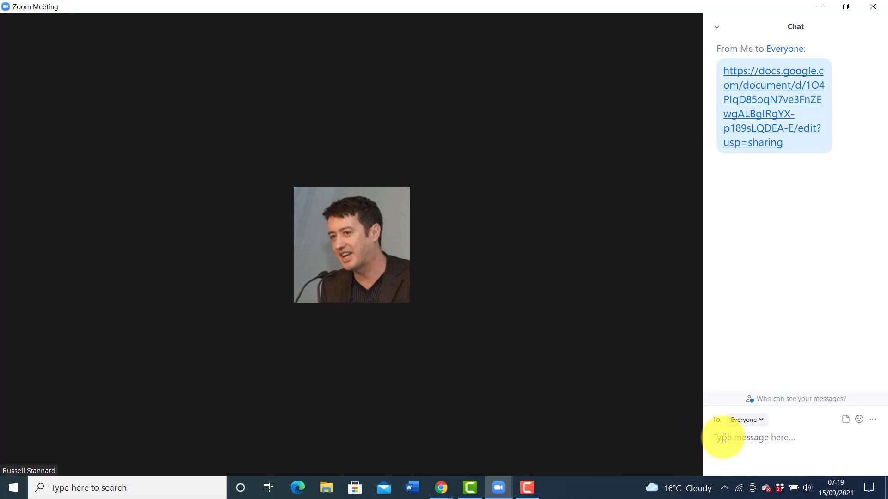
{"action": "key", "text": "ctrl+v"}
{"action": "key", "text": "Return"}
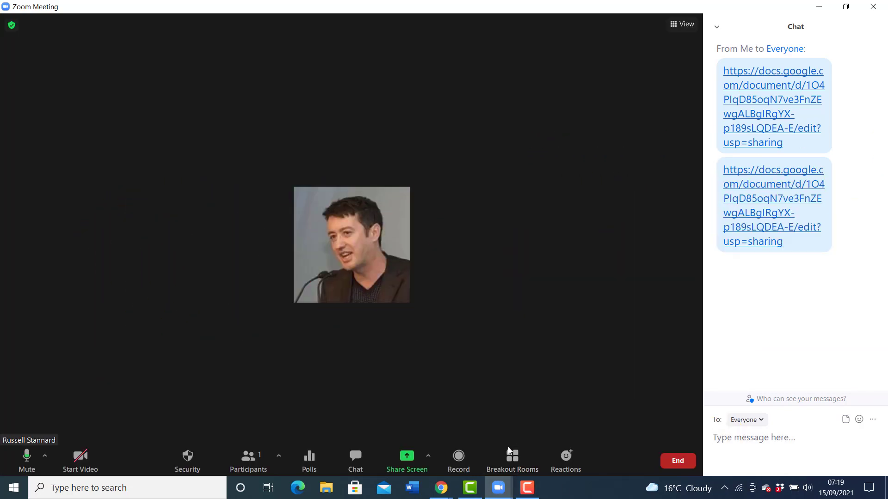
- Open the Breakout Rooms dialog from the Zoom meeting toolbar
{"action": "left_click", "coordinate": [511, 457]}
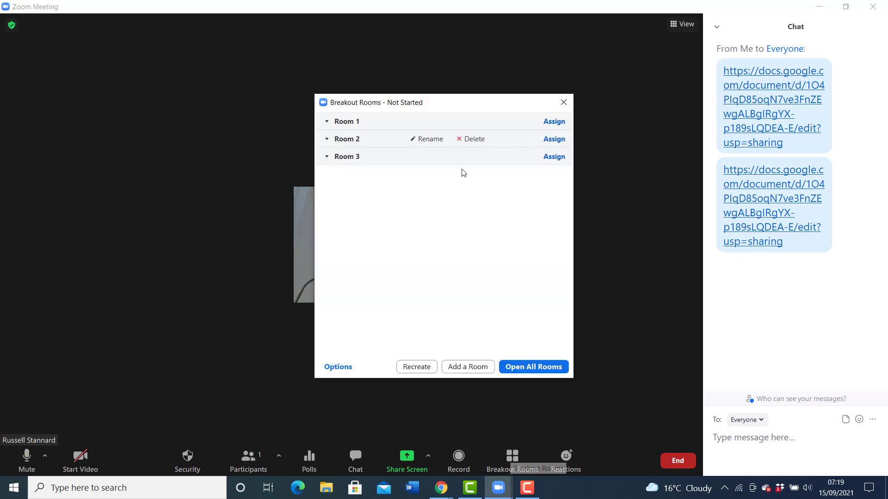
{"action": "key", "text": "F10"}
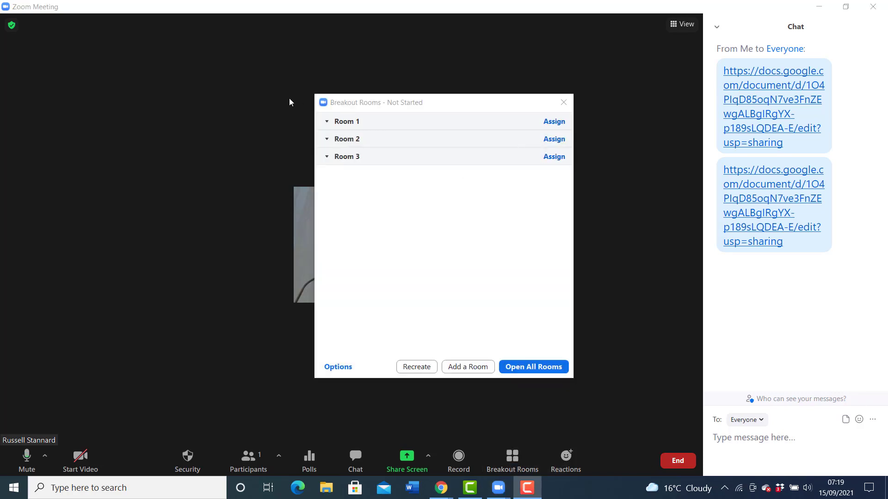
{"action": "mouse_move", "coordinate": [351, 159]}
{"action": "mouse_move", "coordinate": [373, 123]}
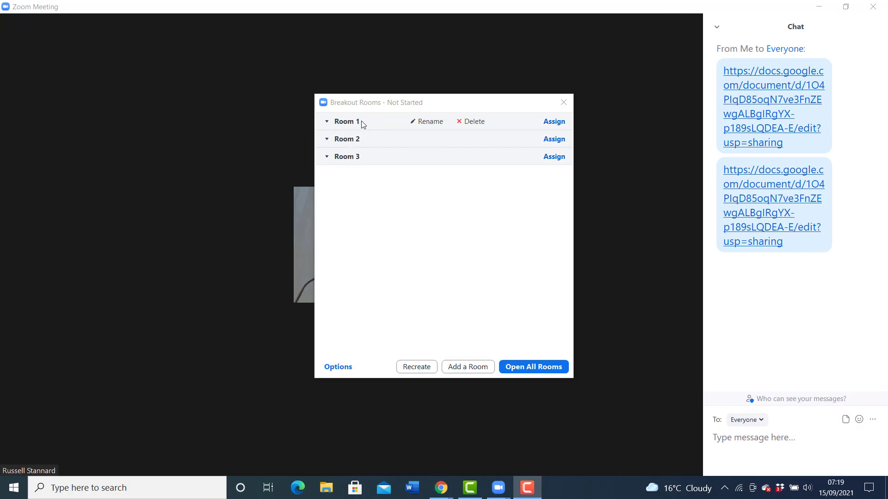
{"action": "mouse_move", "coordinate": [359, 143]}
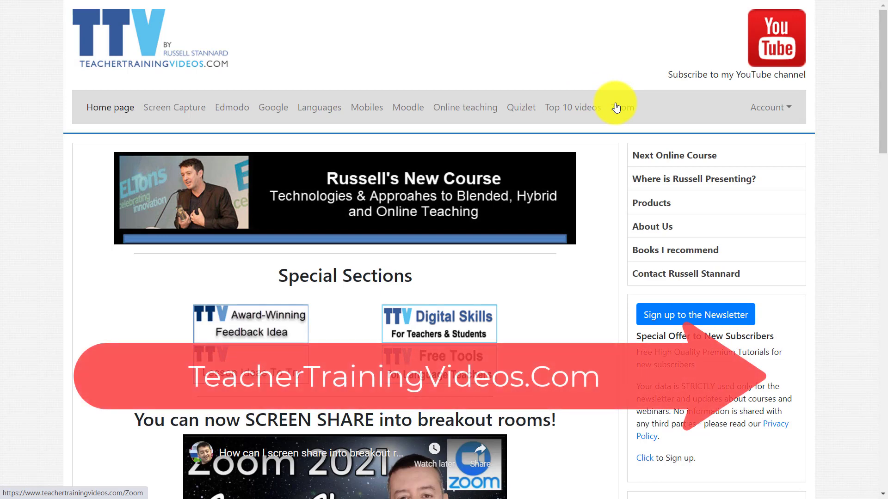
- Go from the site's Zoom page back to the home page and scroll to the Contact section
{"action": "left_click", "coordinate": [616, 107]}
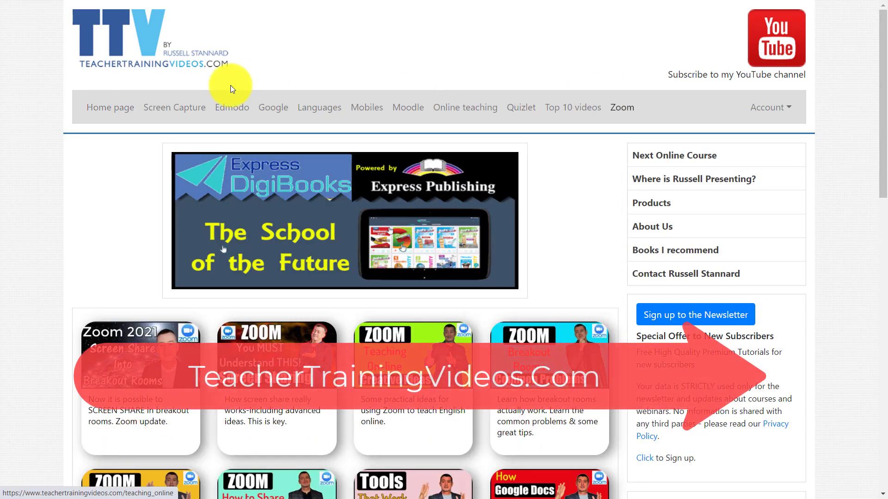
{"action": "left_click", "coordinate": [89, 114]}
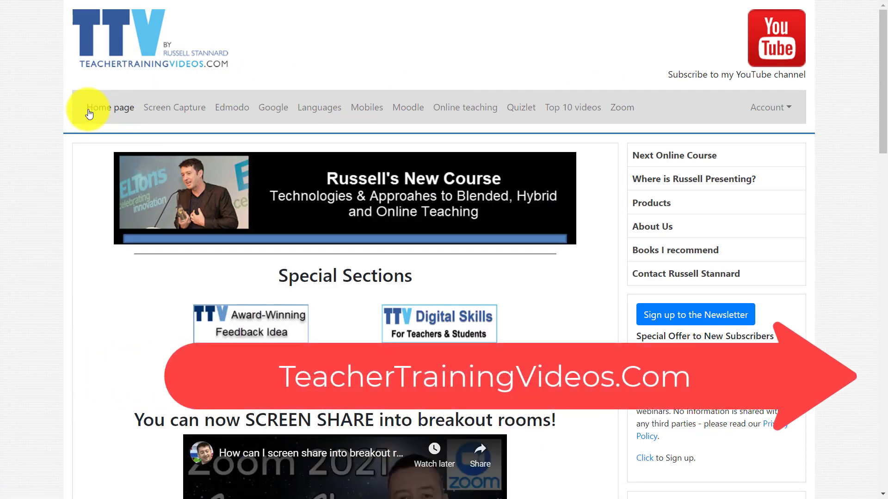
{"action": "left_click_drag", "start_coordinate": [883, 103], "coordinate": [878, 79]}
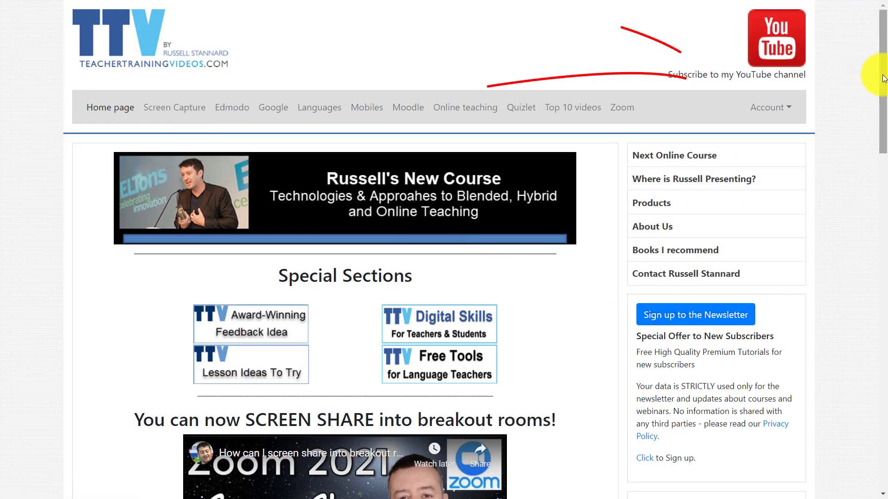
{"action": "left_click_drag", "start_coordinate": [883, 78], "coordinate": [886, 183]}
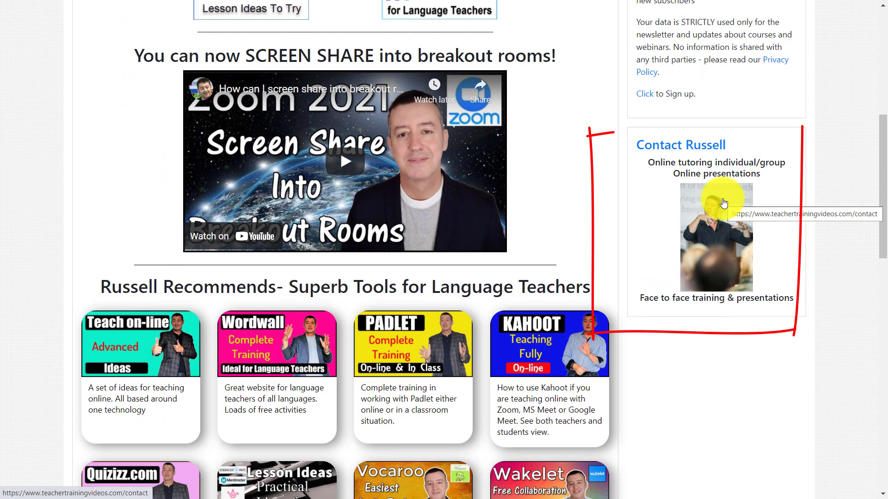